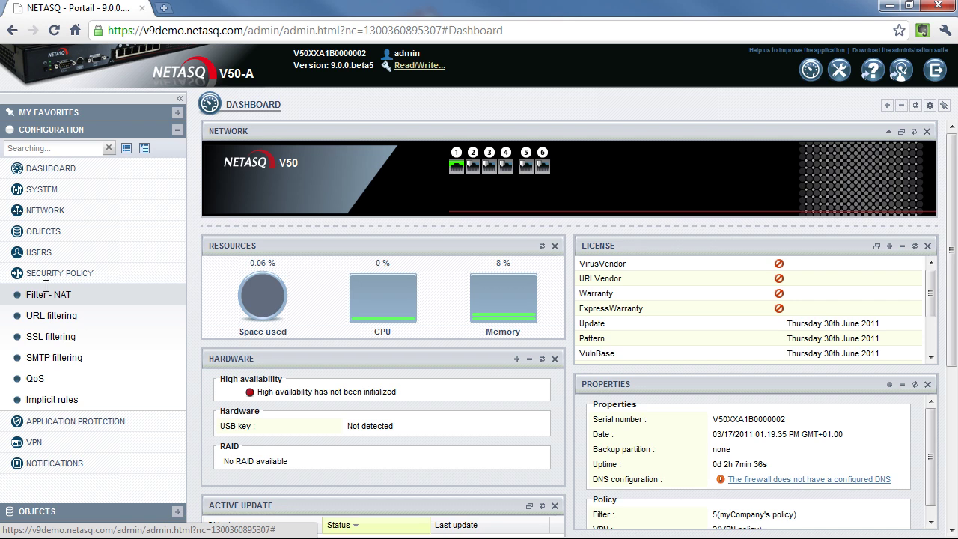
Add a standard filtering rule to myCompany's policy in Filter - NAT and switch it on.
{"action": "left_click", "coordinate": [44, 294]}
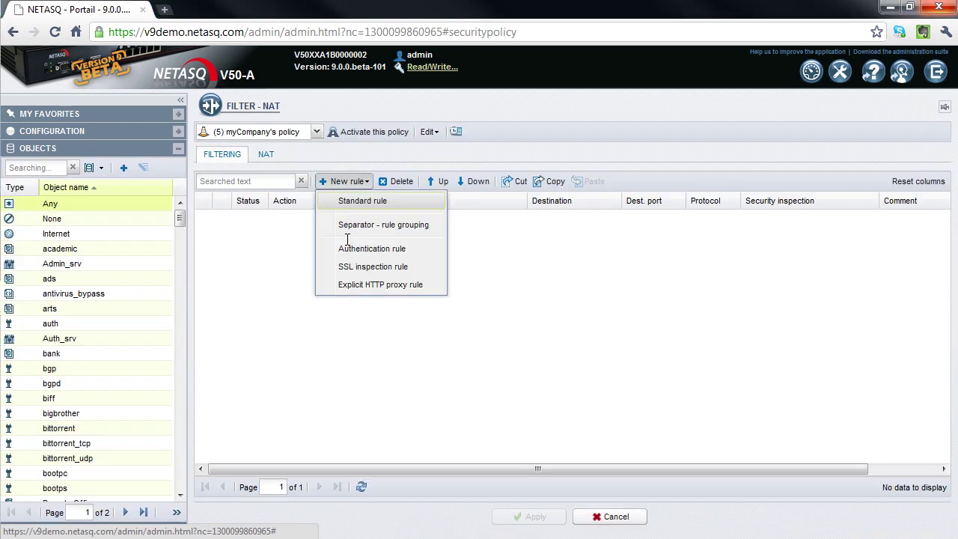
{"action": "left_click", "coordinate": [349, 200]}
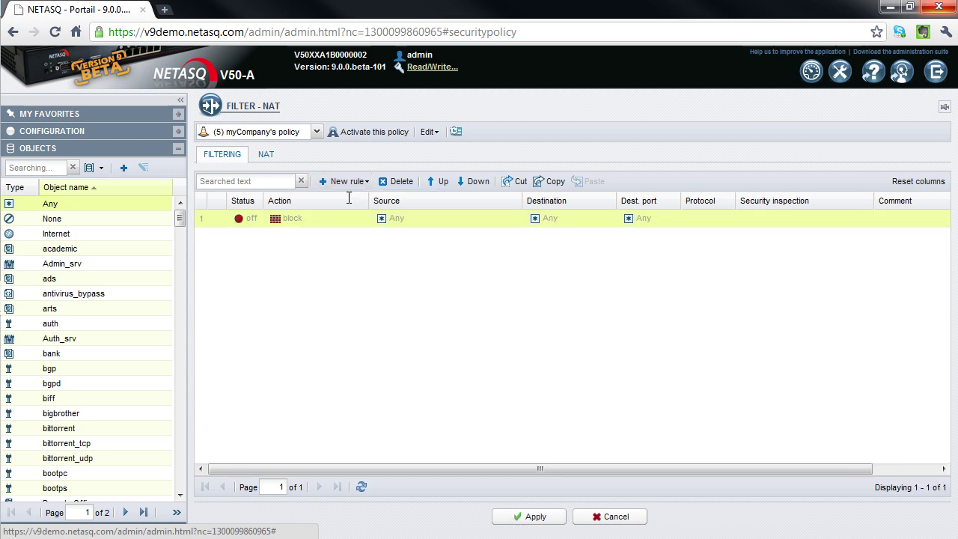
{"action": "double_click", "coordinate": [251, 216]}
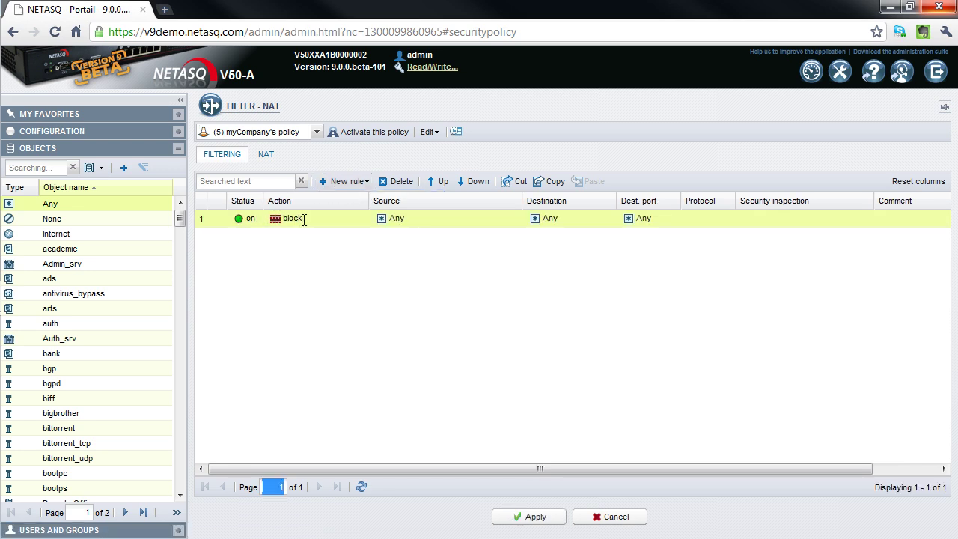
Set the new rule's action to pass.
{"action": "double_click", "coordinate": [303, 219]}
{"action": "left_click", "coordinate": [456, 221]}
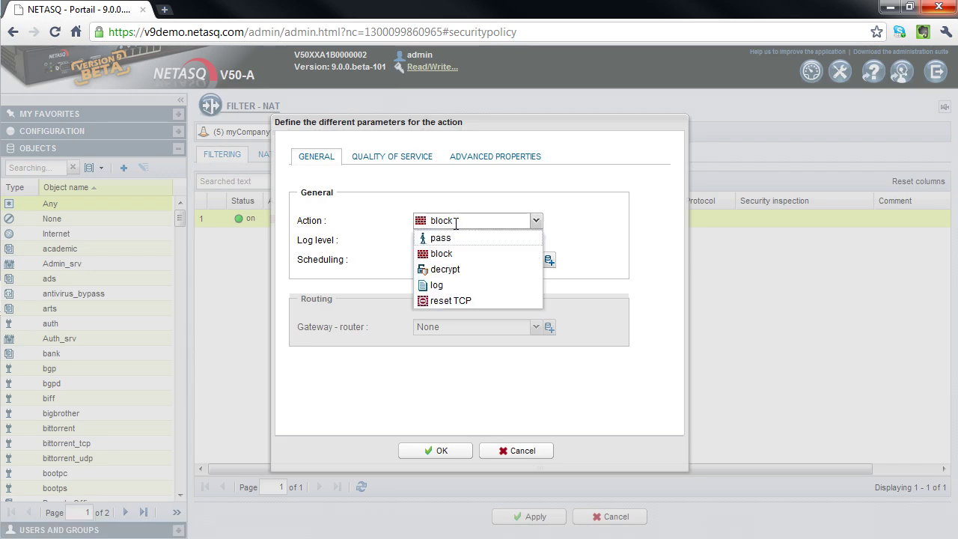
{"action": "left_click", "coordinate": [440, 239]}
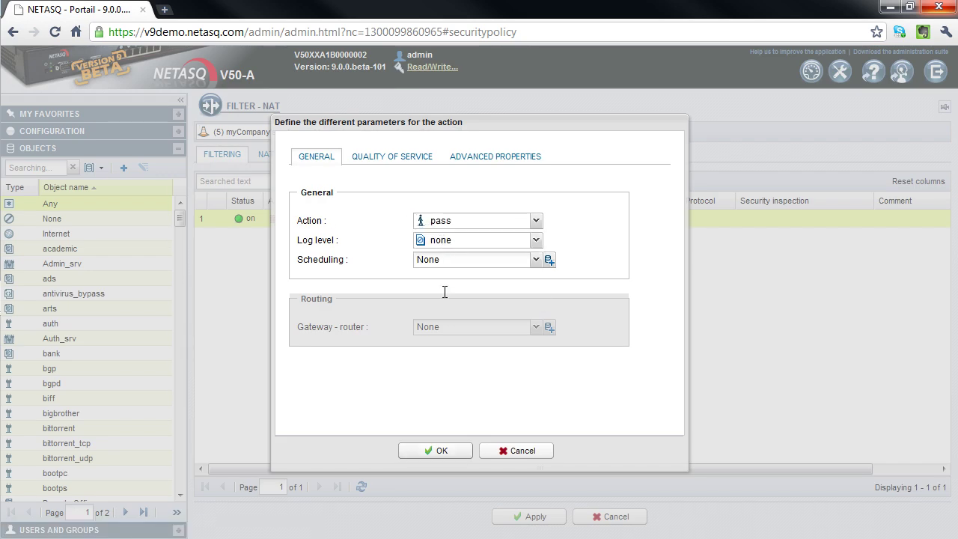
{"action": "left_click", "coordinate": [443, 450]}
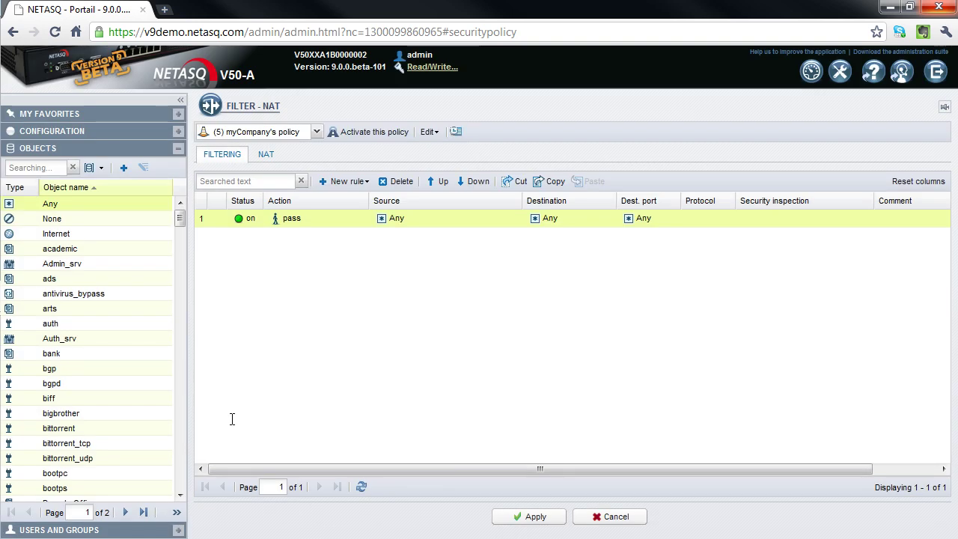
Set rule 1's source to the Corporate_network object and its destination to Internet.
{"action": "left_click", "coordinate": [47, 167]}
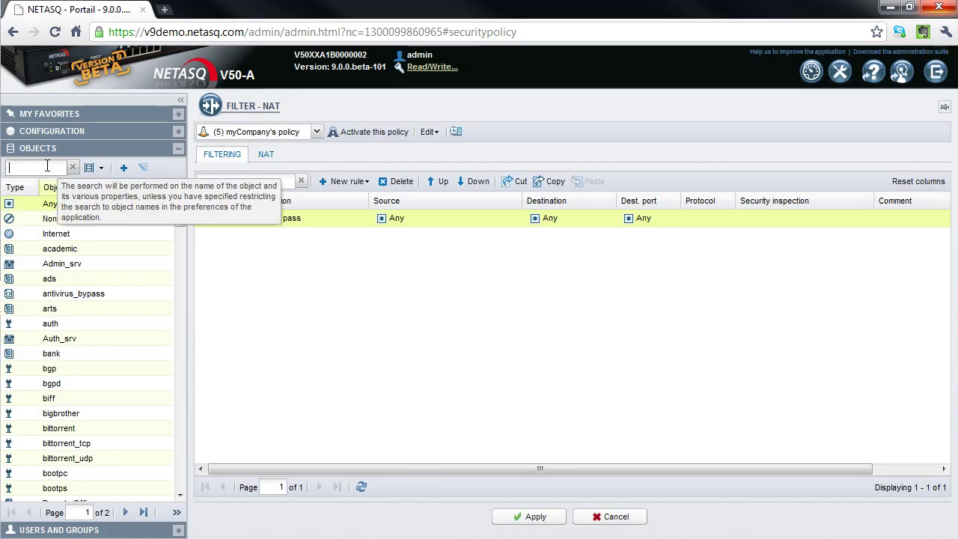
{"action": "type", "text": "corp"}
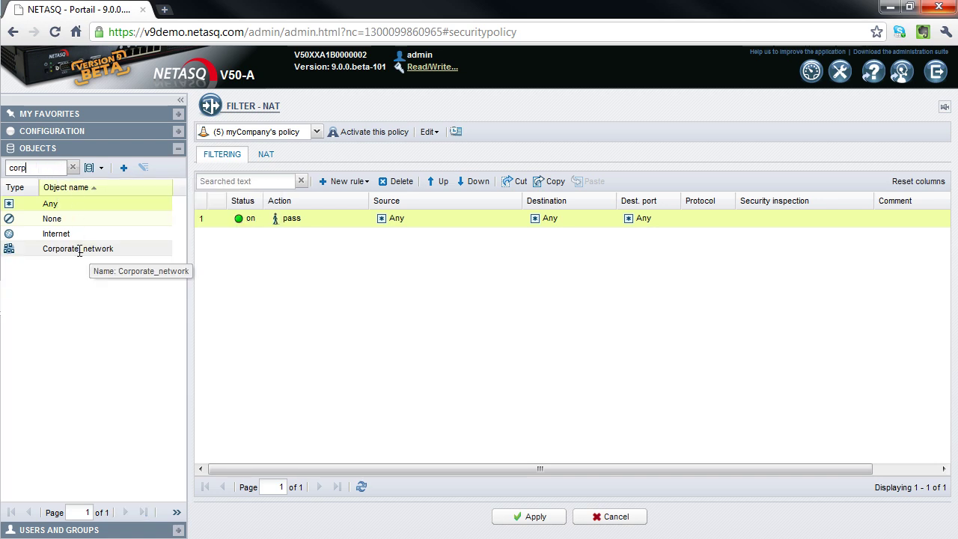
{"action": "left_click_drag", "start_coordinate": [80, 251], "coordinate": [421, 218]}
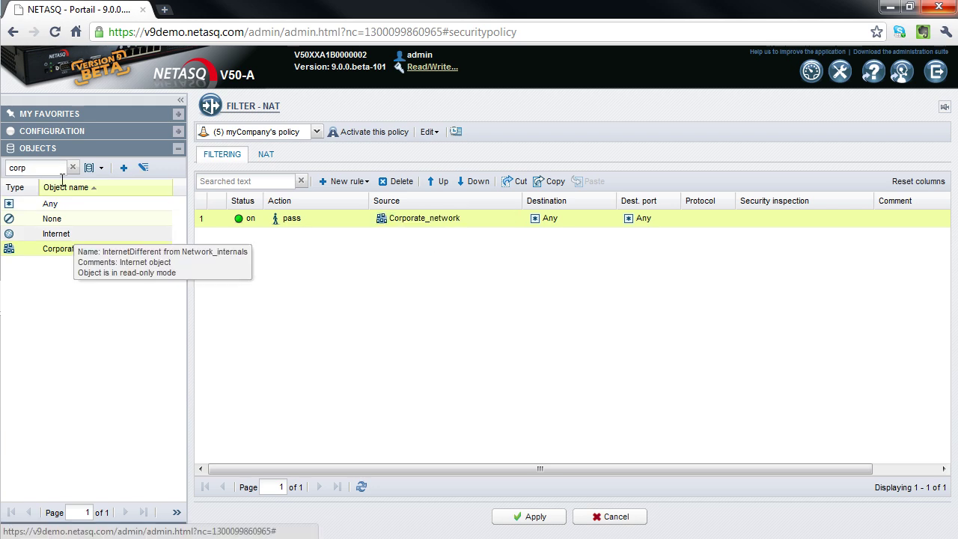
{"action": "left_click_drag", "start_coordinate": [56, 234], "coordinate": [550, 219]}
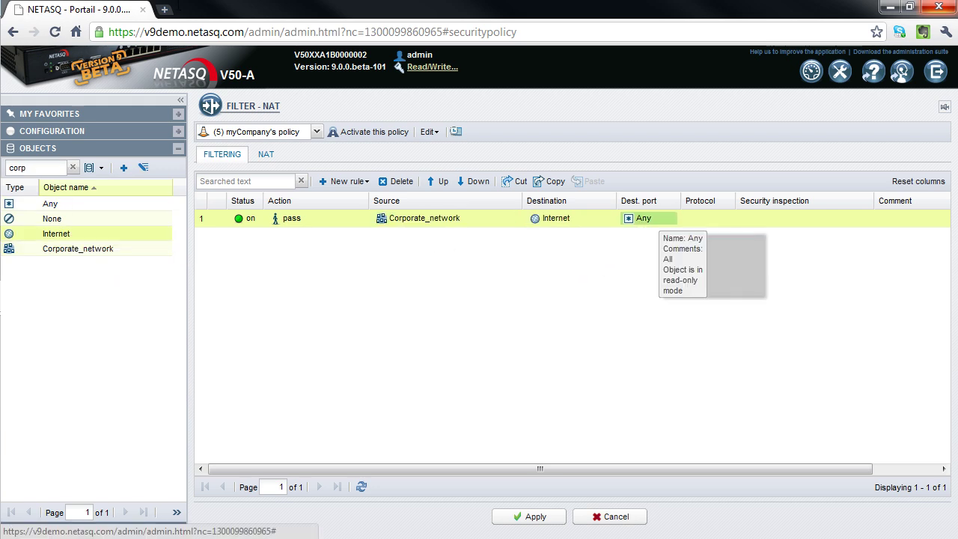
Set rule 1's destination port to http.
{"action": "double_click", "coordinate": [648, 217]}
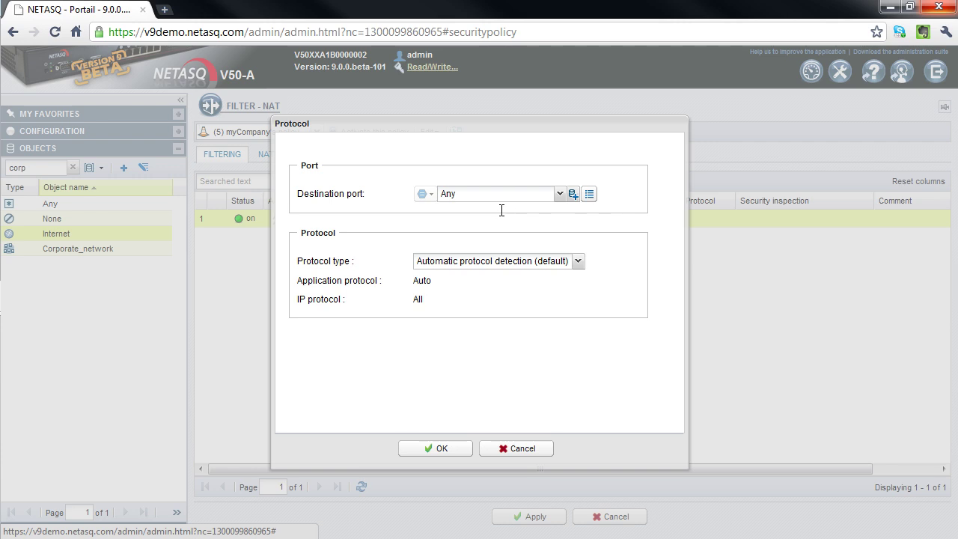
{"action": "type", "text": "htt"}
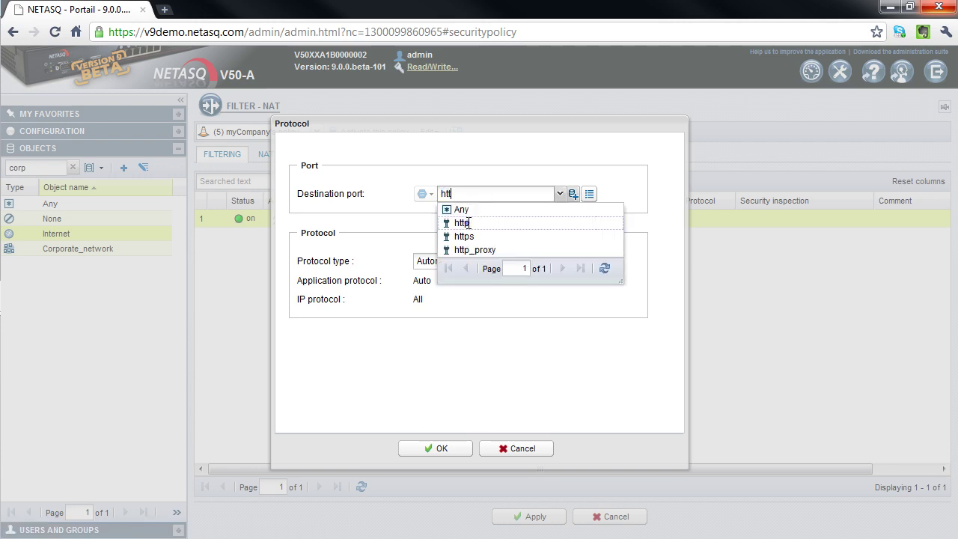
{"action": "left_click", "coordinate": [461, 222]}
{"action": "left_click", "coordinate": [442, 448]}
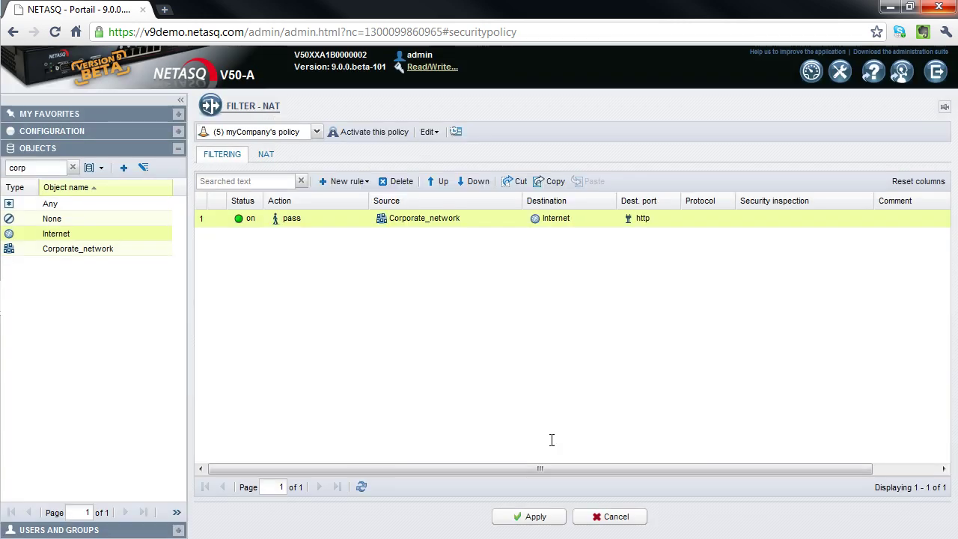
Enable antivirus inspection on rule 1 and set its URL filtering to Business hours.
{"action": "double_click", "coordinate": [778, 217]}
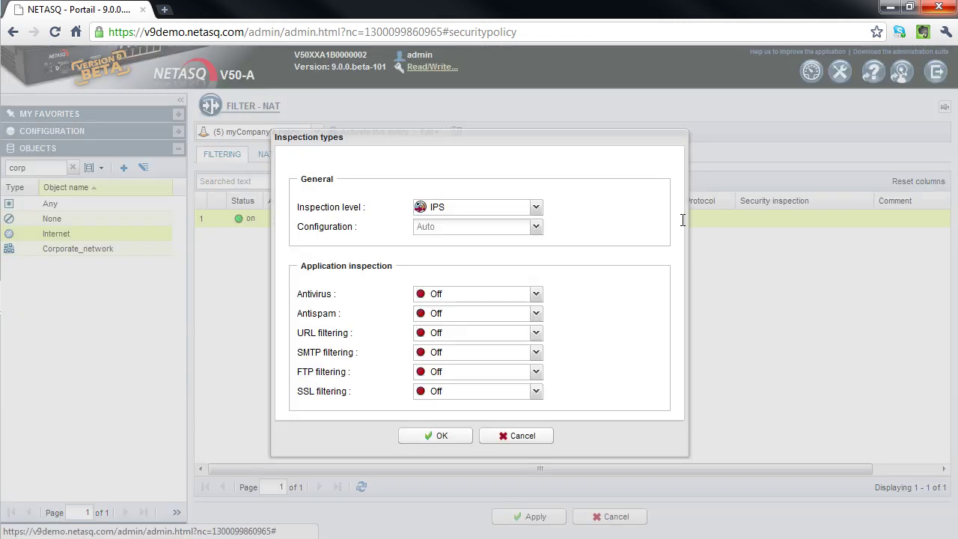
{"action": "left_click", "coordinate": [462, 293]}
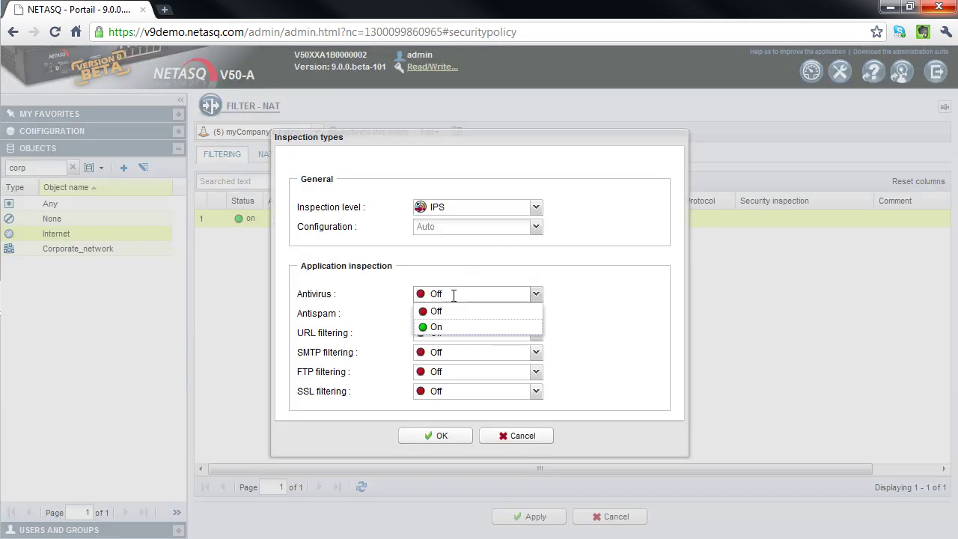
{"action": "left_click", "coordinate": [448, 323]}
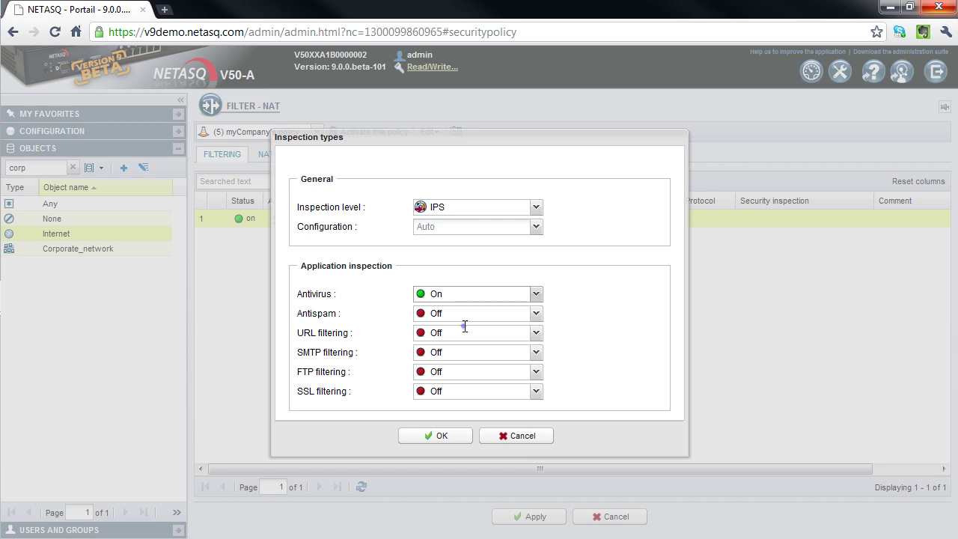
{"action": "left_click", "coordinate": [464, 327]}
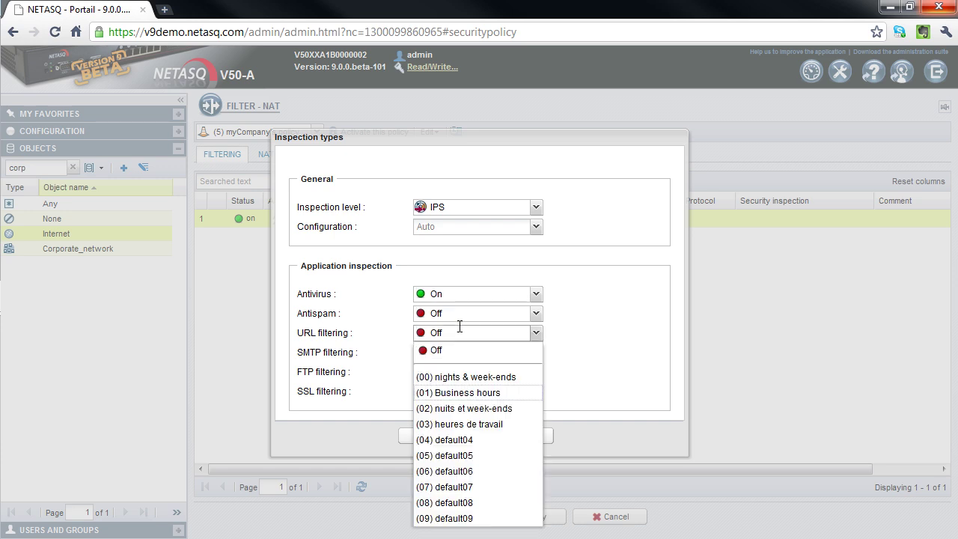
{"action": "left_click", "coordinate": [437, 390]}
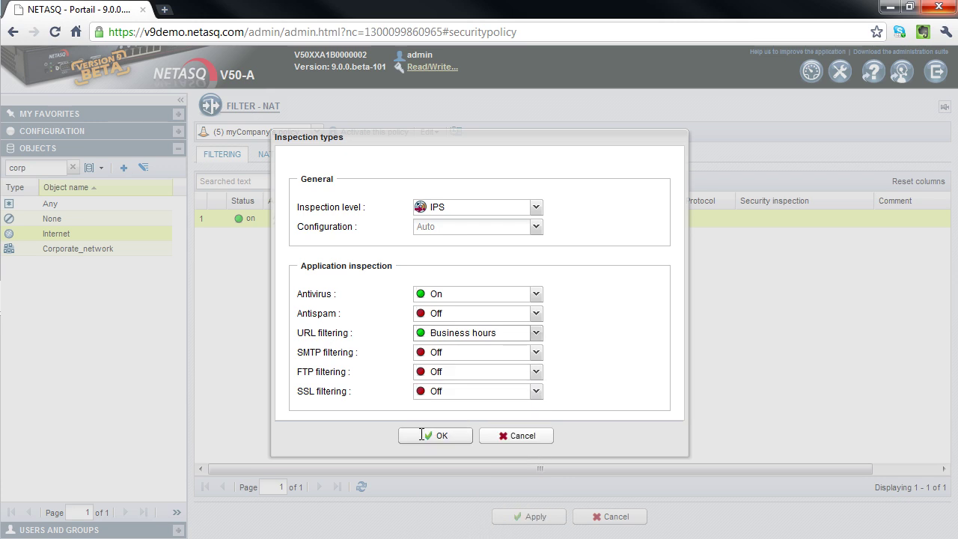
{"action": "left_click", "coordinate": [422, 434]}
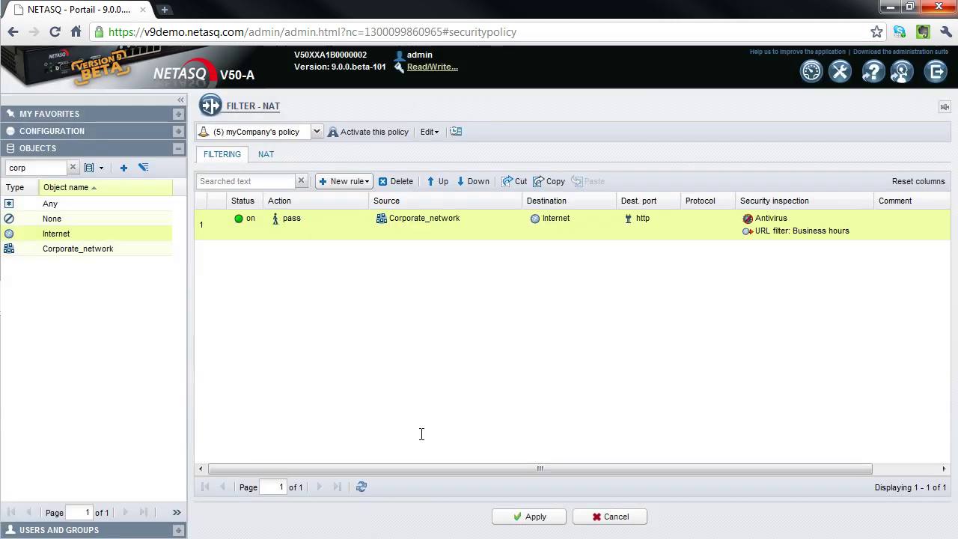
Add a separator above rule 1 titled "Give access to Internet from Corporate Network" and colour it black.
{"action": "left_click", "coordinate": [345, 181]}
{"action": "left_click", "coordinate": [348, 217]}
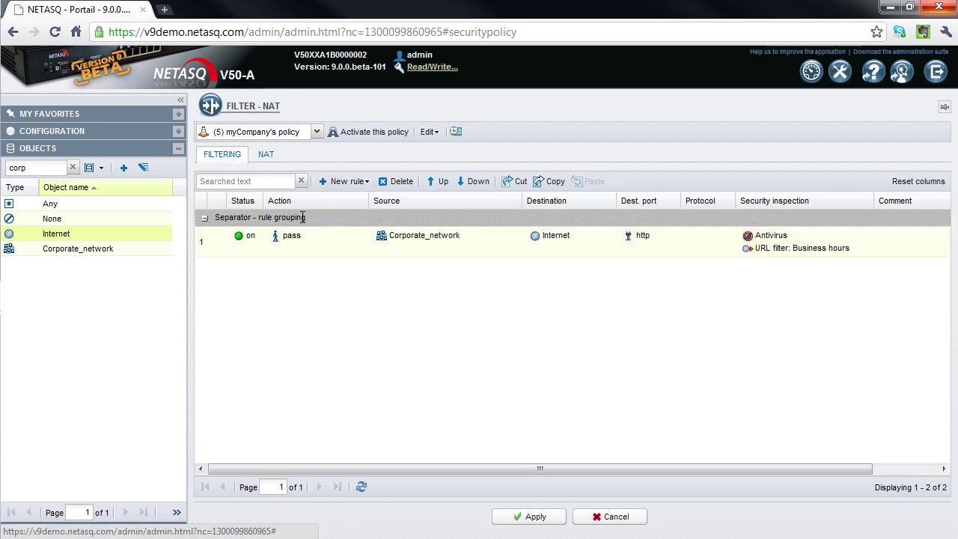
{"action": "double_click", "coordinate": [278, 216]}
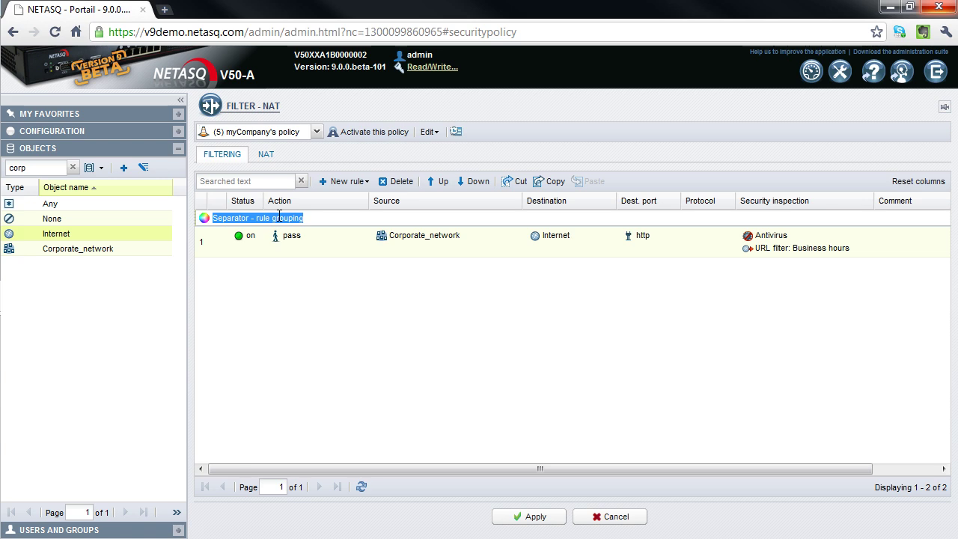
{"action": "type", "text": "Give access to Internet "}
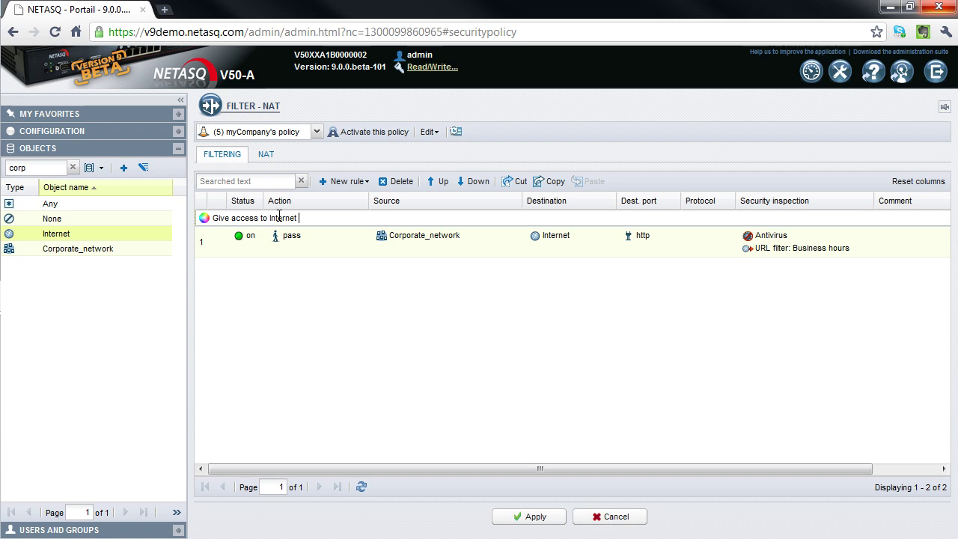
{"action": "type", "text": "from Corporate Network"}
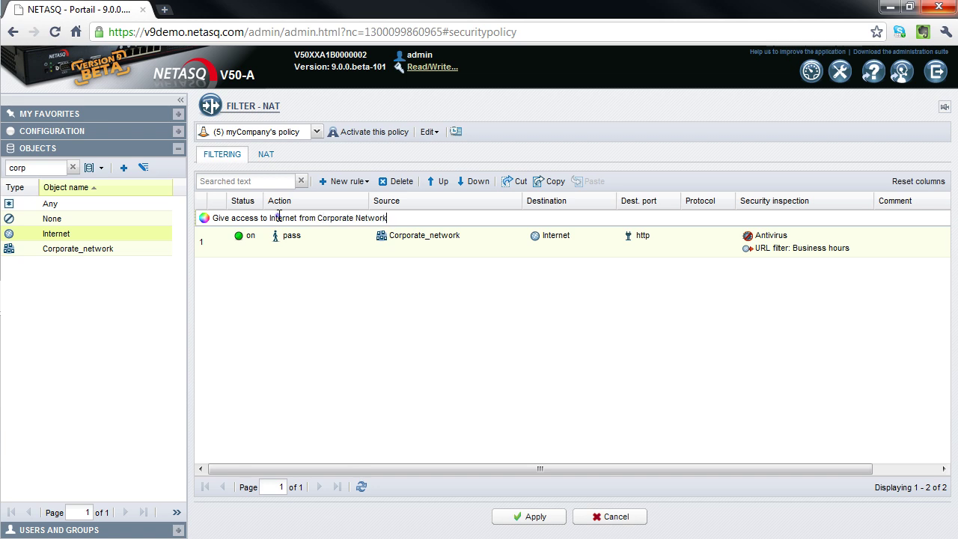
{"action": "left_click", "coordinate": [204, 218]}
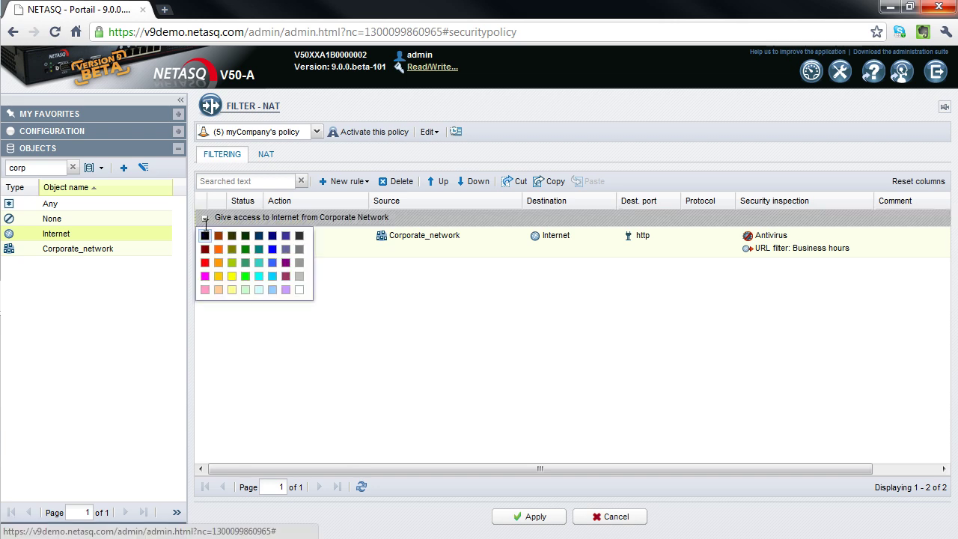
{"action": "left_click", "coordinate": [205, 236]}
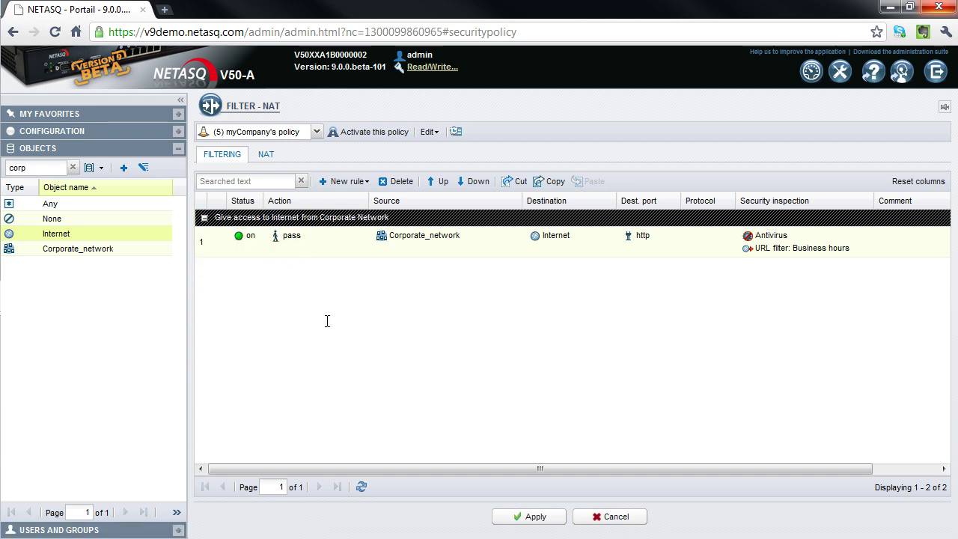
Add a second standard rule directly below the http rule.
{"action": "left_click", "coordinate": [203, 241]}
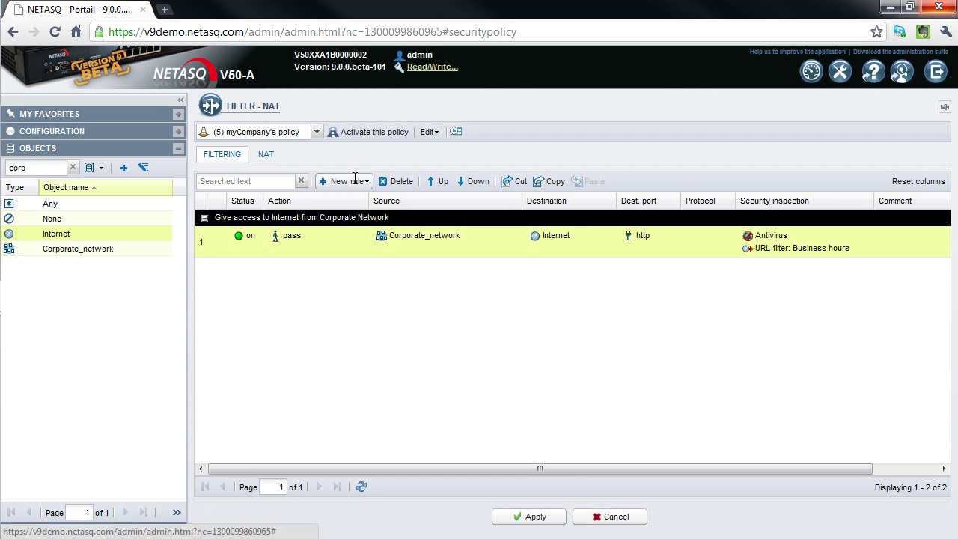
{"action": "left_click", "coordinate": [355, 177]}
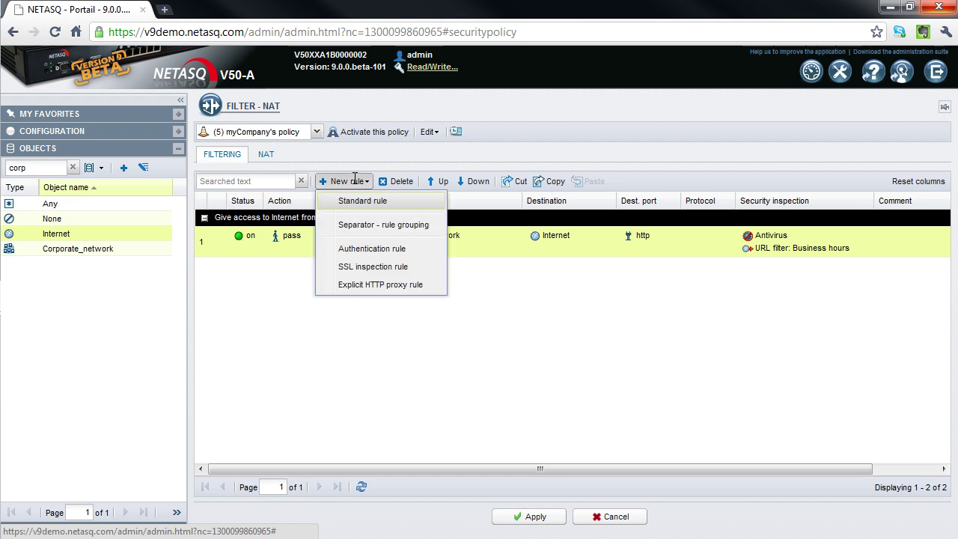
{"action": "left_click", "coordinate": [376, 200]}
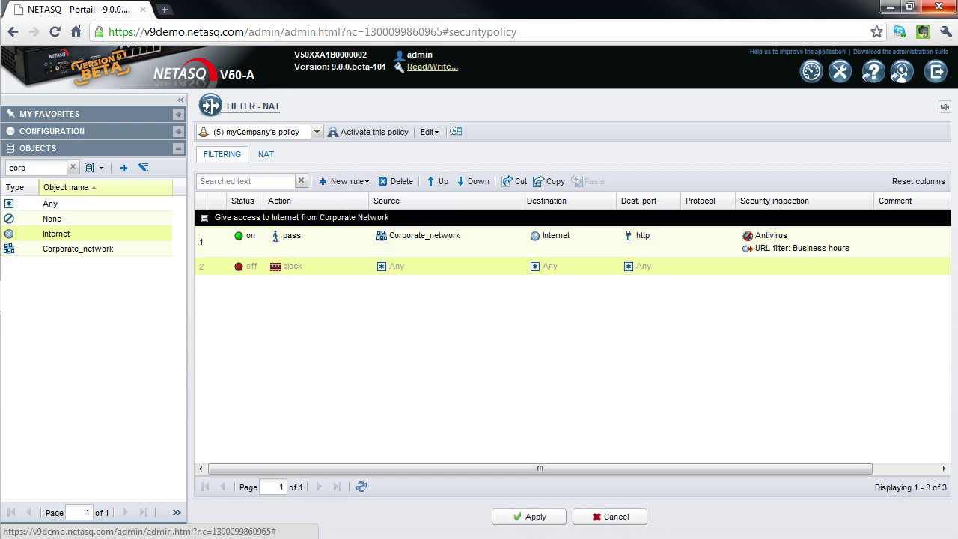
Reuse rule 1's pass action and Internet object as rule 2's action and source, and switch rule 2 on.
{"action": "left_click_drag", "start_coordinate": [285, 238], "coordinate": [291, 270]}
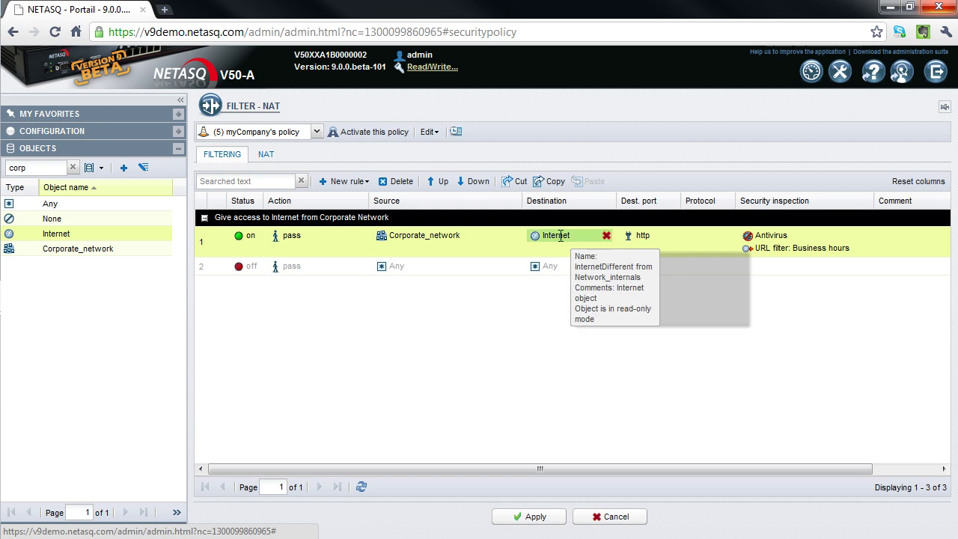
{"action": "left_click_drag", "start_coordinate": [560, 236], "coordinate": [465, 263]}
{"action": "double_click", "coordinate": [239, 266]}
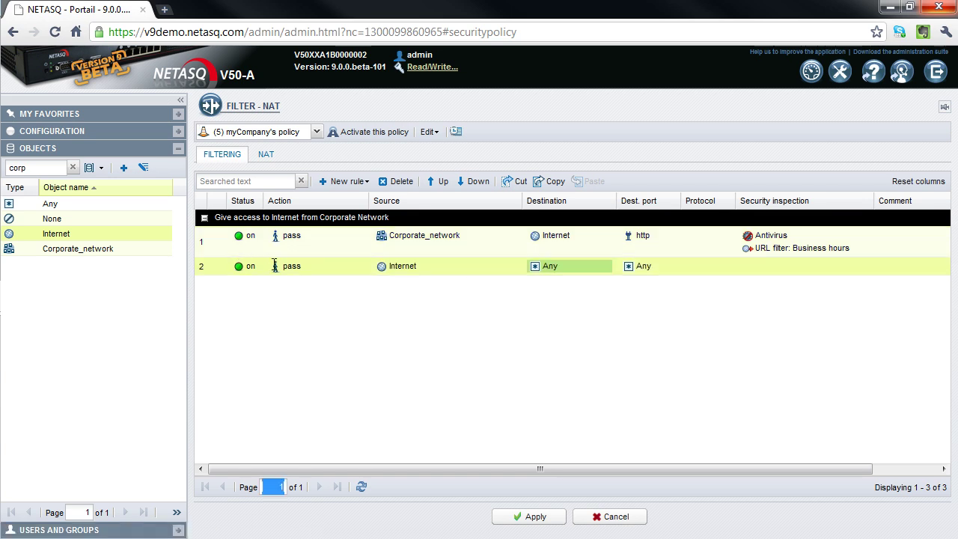
Choose WAN_interface as the destination host of rule 2.
{"action": "double_click", "coordinate": [554, 263]}
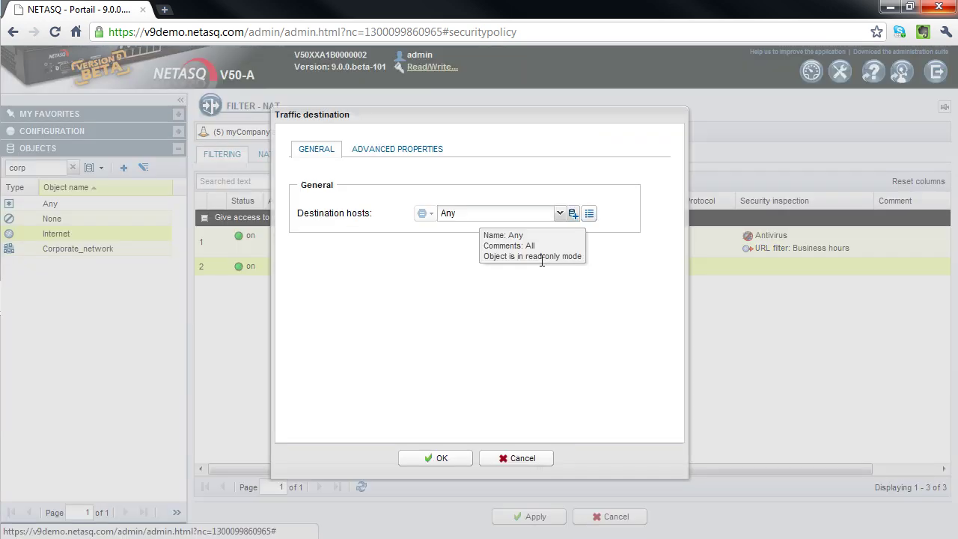
{"action": "left_click", "coordinate": [469, 214]}
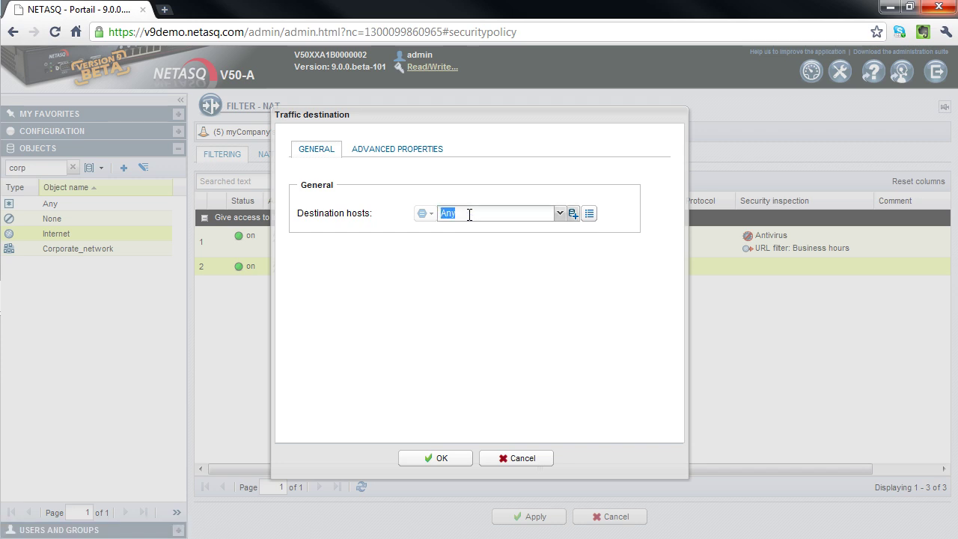
{"action": "type", "text": "wen"}
{"action": "key", "text": "BackSpace"}
{"action": "key", "text": "BackSpace"}
{"action": "type", "text": "an"}
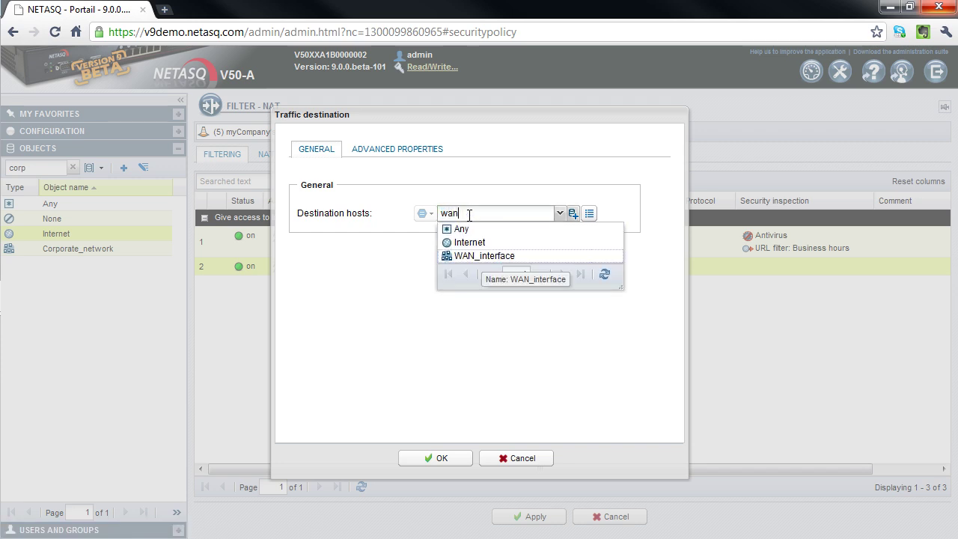
{"action": "left_click", "coordinate": [470, 255]}
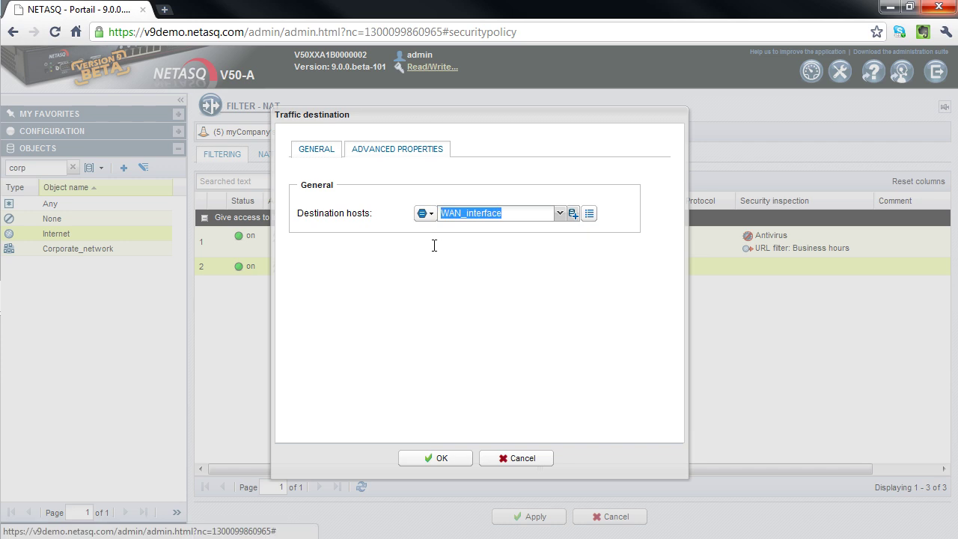
Redirect rule 2's WAN_interface traffic by setting Web_server as its NAT destination.
{"action": "left_click", "coordinate": [397, 149]}
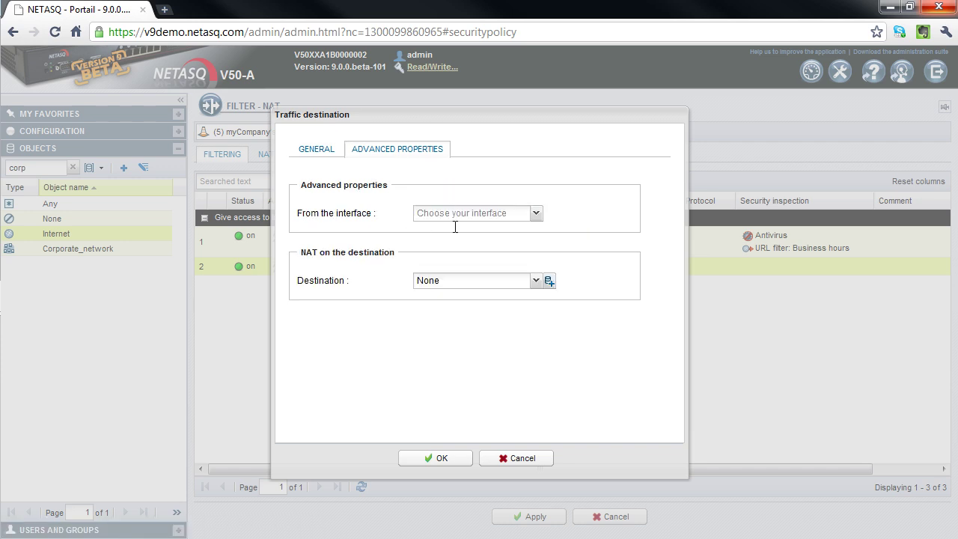
{"action": "left_click", "coordinate": [458, 282]}
{"action": "type", "text": "web"}
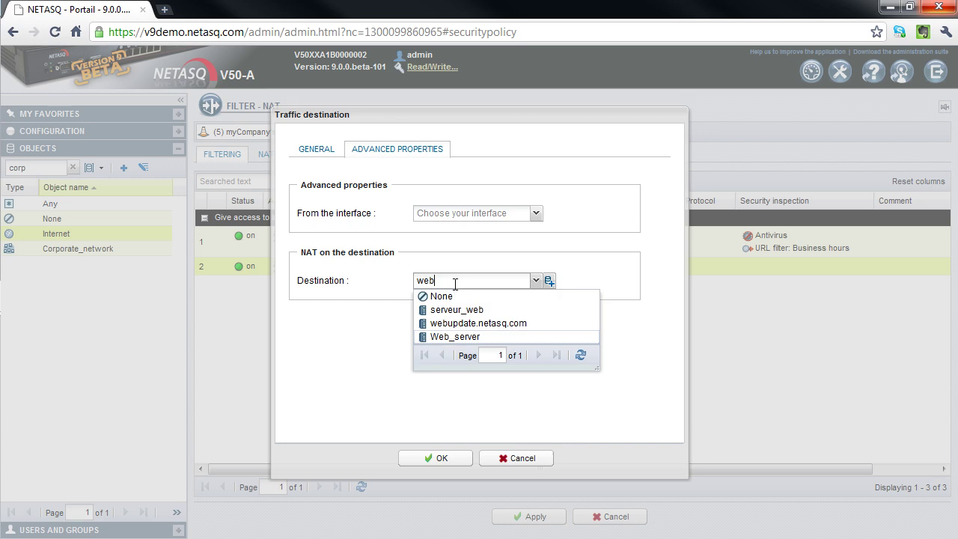
{"action": "left_click", "coordinate": [449, 336]}
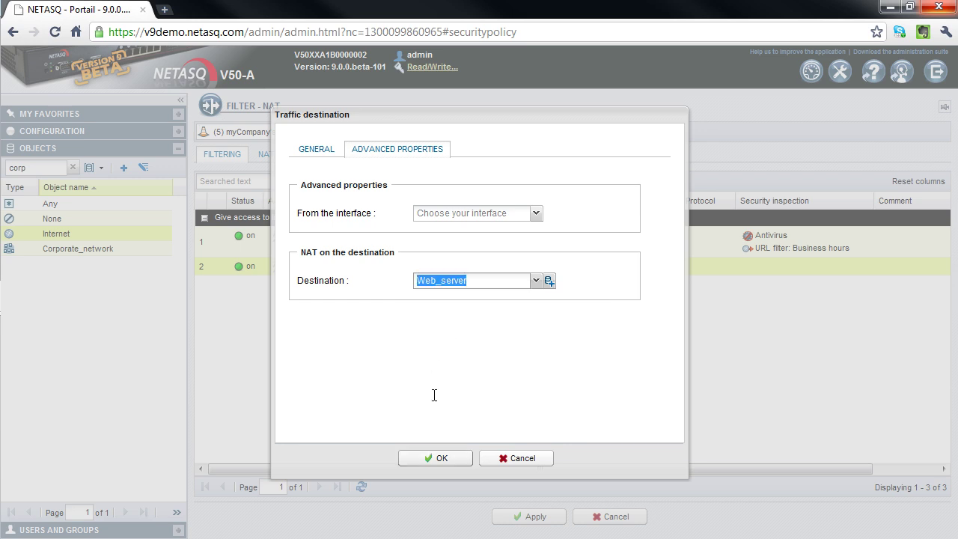
{"action": "left_click", "coordinate": [433, 458]}
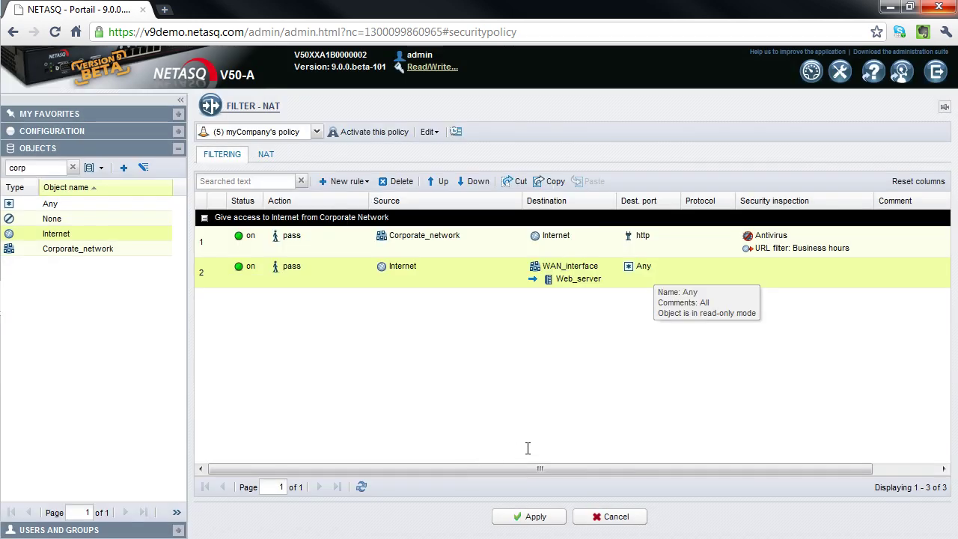
Set rule 2's destination port and translated destination port to http, and reuse rule 1's Antivirus inspection on it.
{"action": "double_click", "coordinate": [638, 277]}
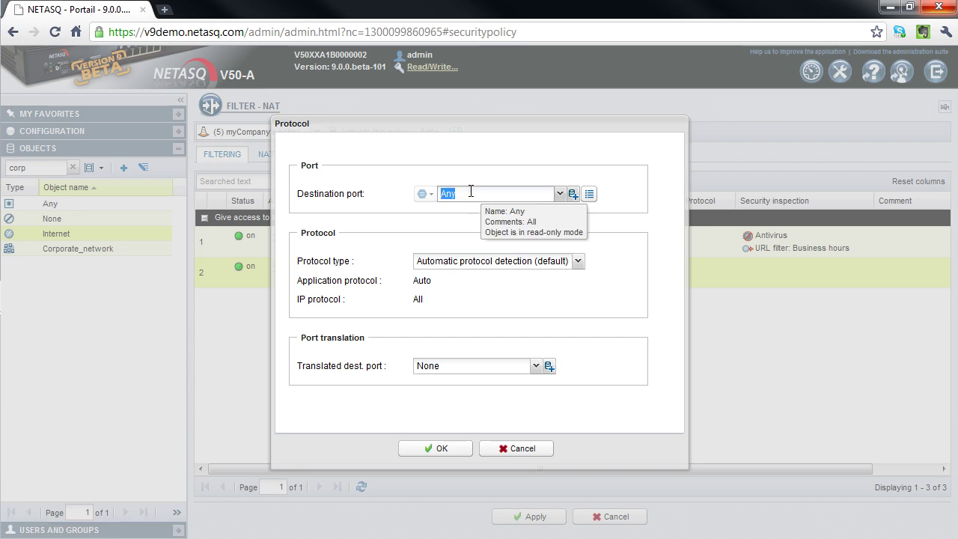
{"action": "type", "text": "http"}
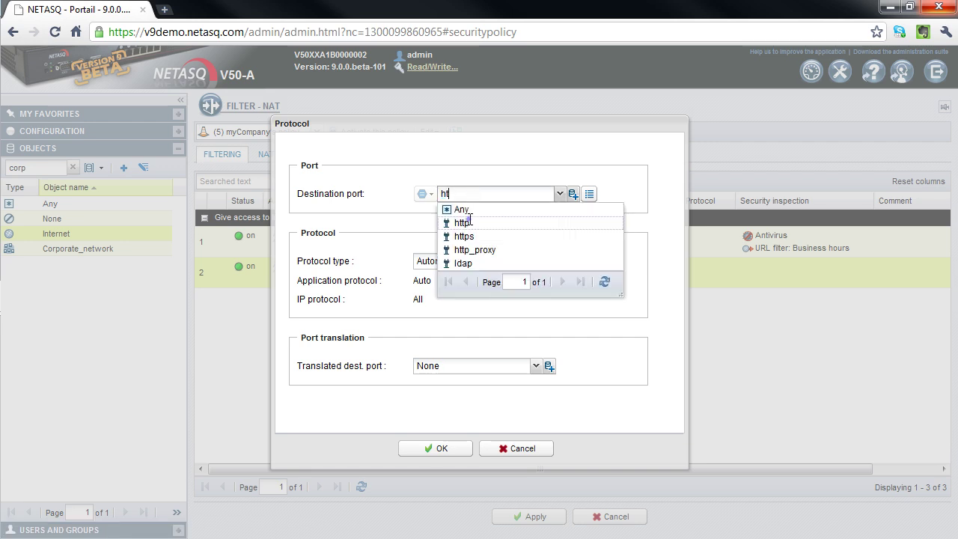
{"action": "left_click", "coordinate": [467, 220]}
{"action": "left_click", "coordinate": [458, 362]}
{"action": "type", "text": "htt"}
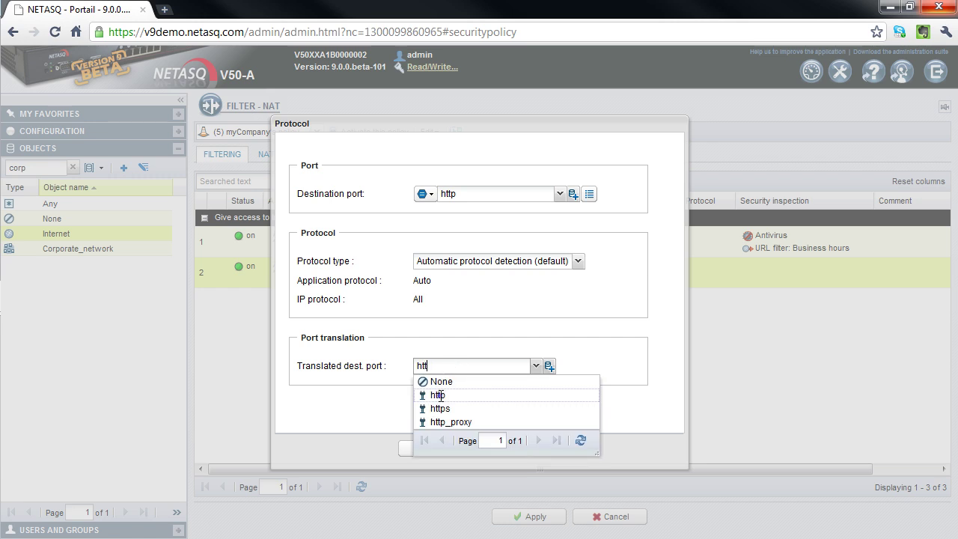
{"action": "left_click", "coordinate": [439, 395]}
{"action": "left_click", "coordinate": [437, 446]}
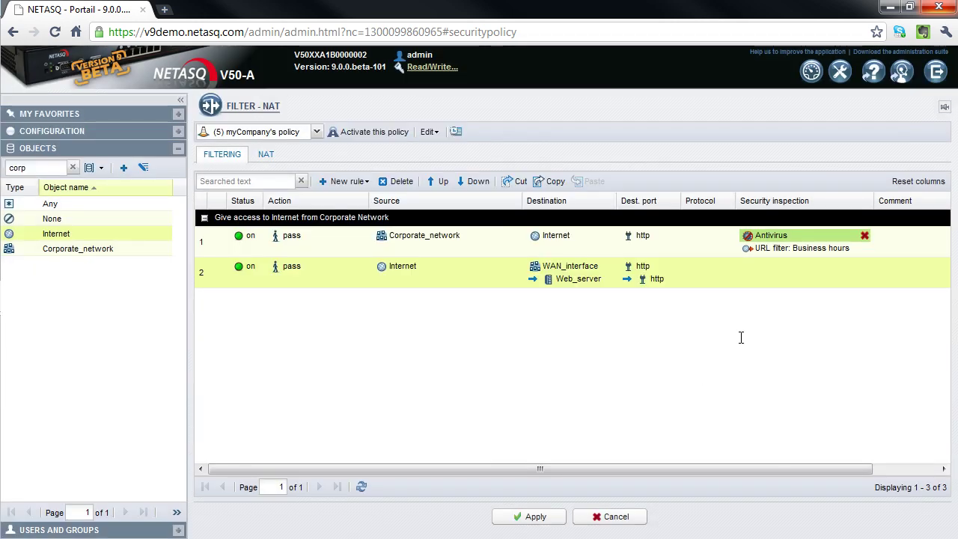
{"action": "left_click_drag", "start_coordinate": [767, 235], "coordinate": [780, 278]}
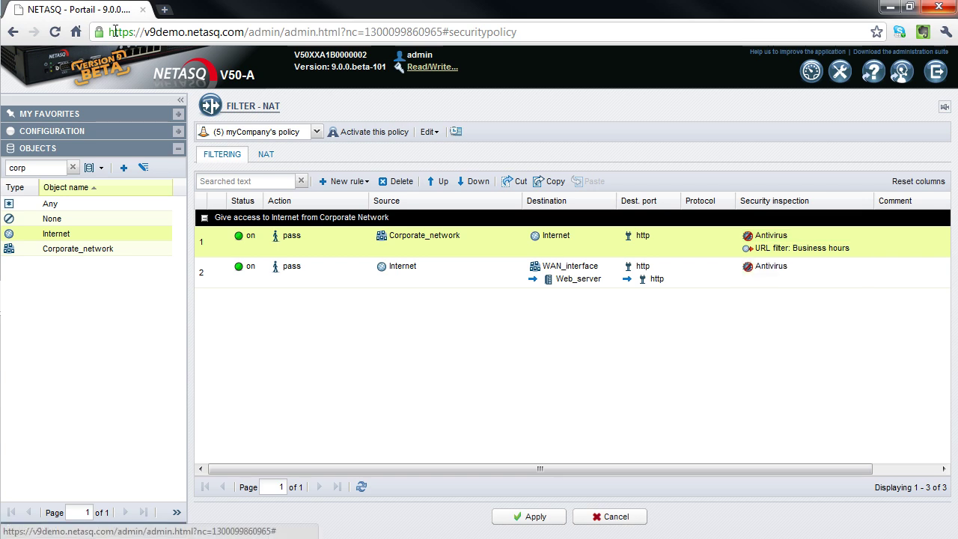
Add a standard rule directly below rule 2, reusing rule 2's Internet source and WAN_interface destination.
{"action": "left_click", "coordinate": [207, 277]}
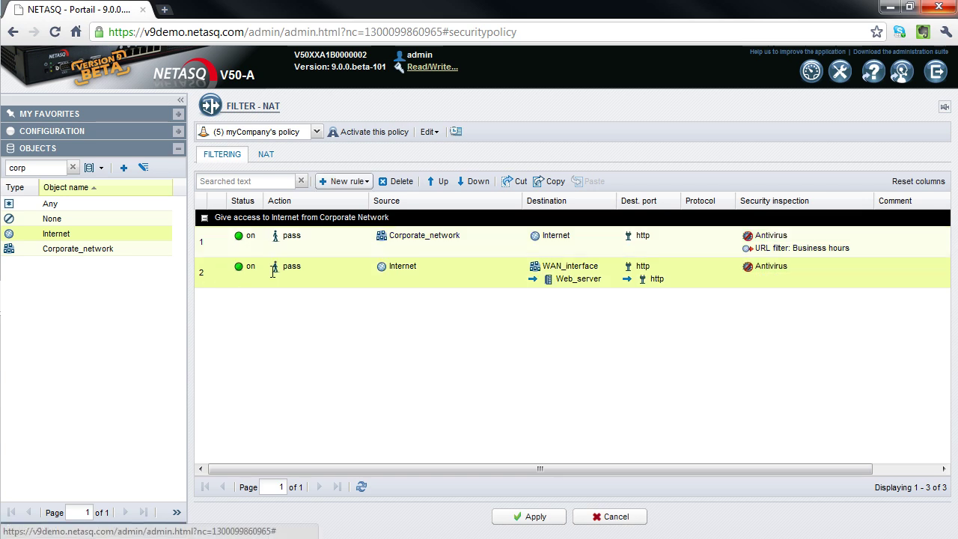
{"action": "left_click", "coordinate": [356, 180]}
{"action": "left_click", "coordinate": [357, 199]}
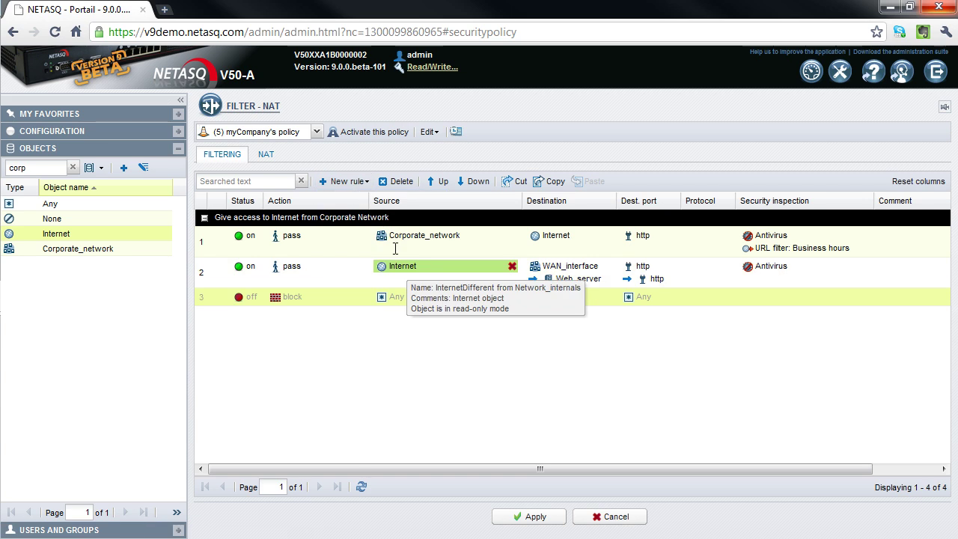
{"action": "left_click_drag", "start_coordinate": [396, 267], "coordinate": [394, 293]}
{"action": "left_click_drag", "start_coordinate": [563, 269], "coordinate": [565, 297]}
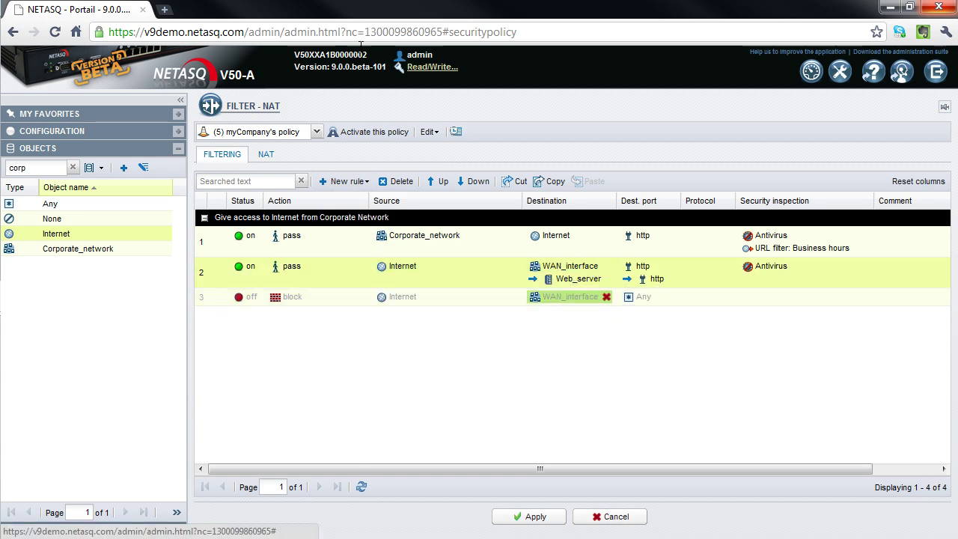
Set e-mail_server as rule 3's NAT destination, and make it an enabled rule with rule 2's pass action.
{"action": "double_click", "coordinate": [564, 297]}
{"action": "left_click", "coordinate": [409, 147]}
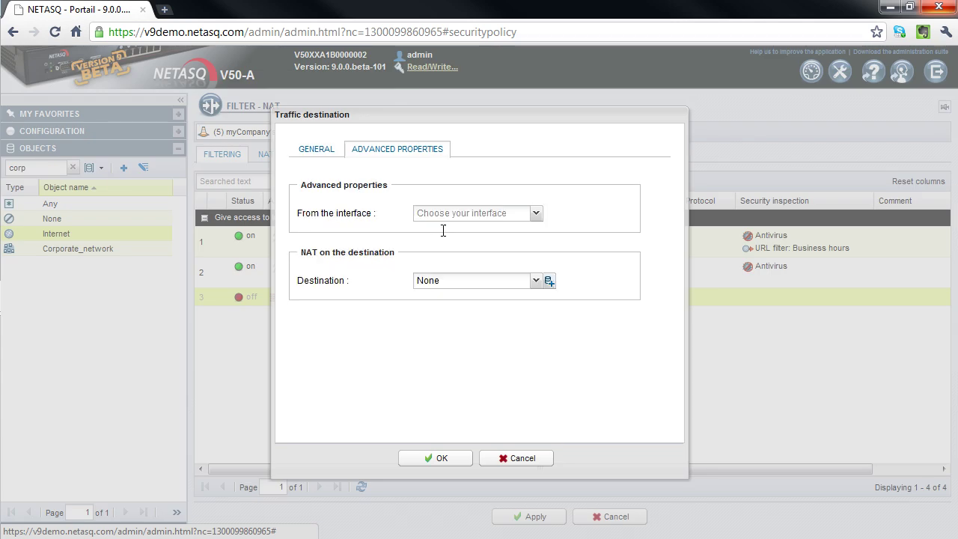
{"action": "double_click", "coordinate": [444, 280]}
{"action": "type", "text": "e-ma"}
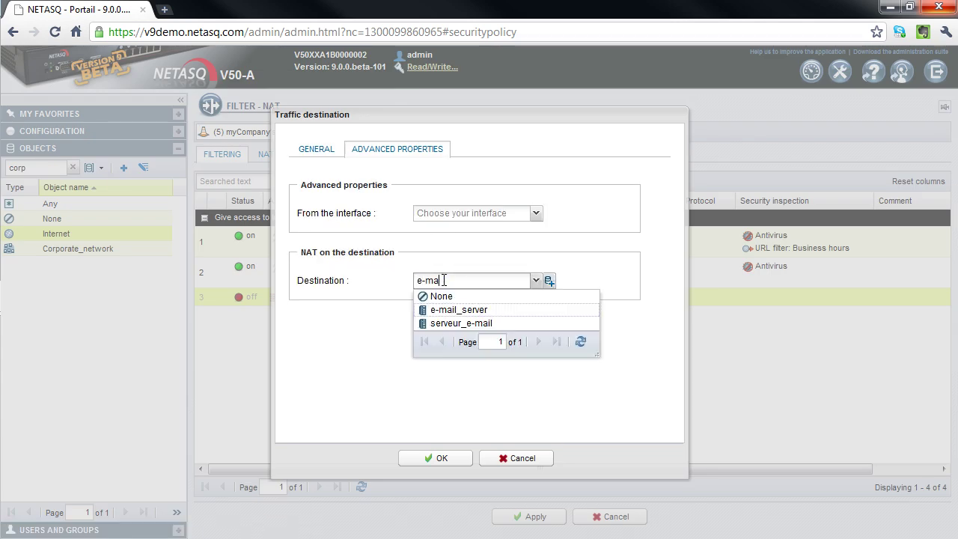
{"action": "left_click", "coordinate": [442, 309]}
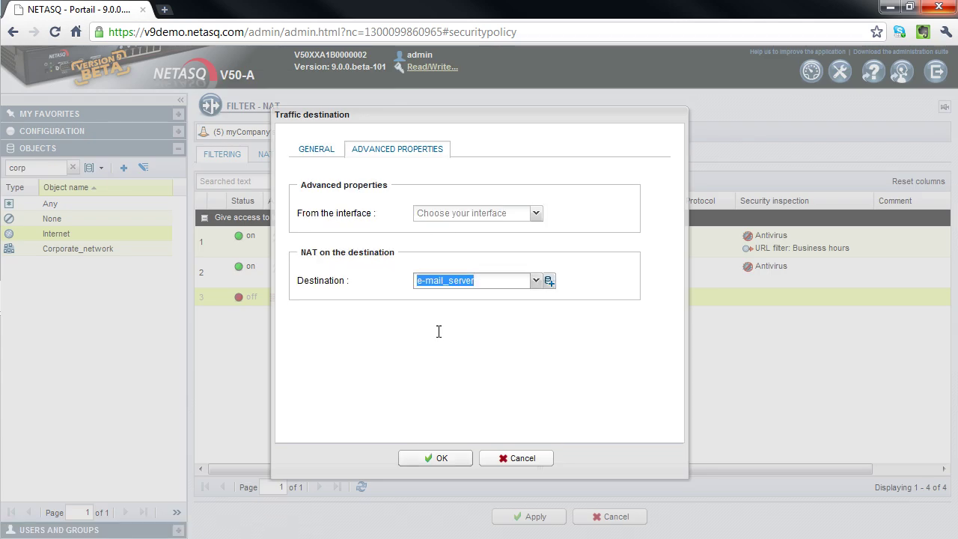
{"action": "left_click", "coordinate": [435, 457]}
{"action": "left_click_drag", "start_coordinate": [299, 263], "coordinate": [288, 300]}
{"action": "double_click", "coordinate": [247, 297]}
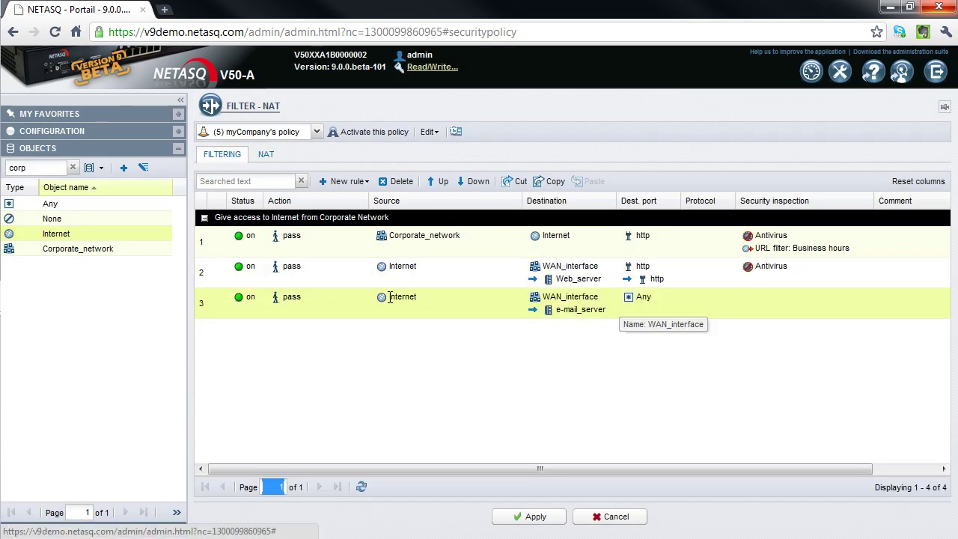
Set both the destination port and the translated destination port of rule 3 to smtp.
{"action": "left_click", "coordinate": [651, 308]}
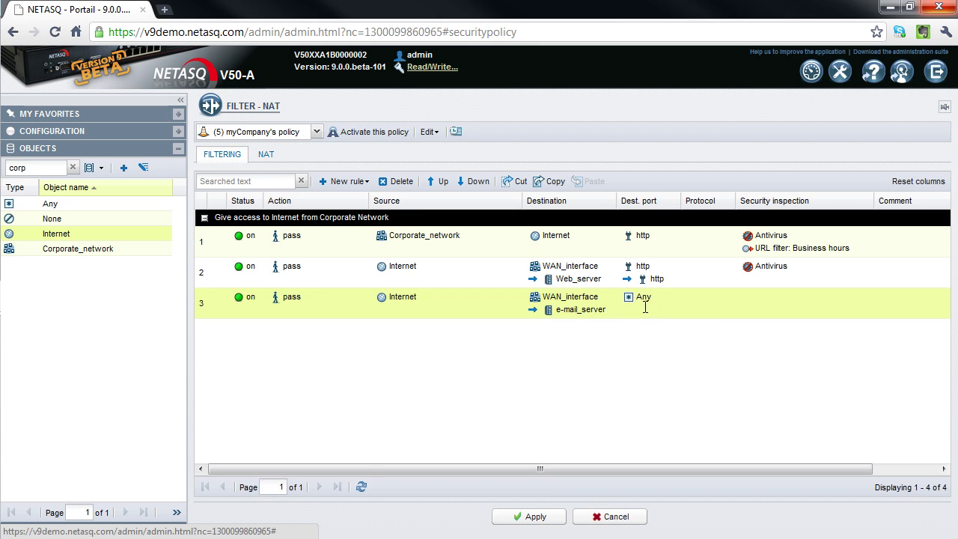
{"action": "double_click", "coordinate": [644, 307]}
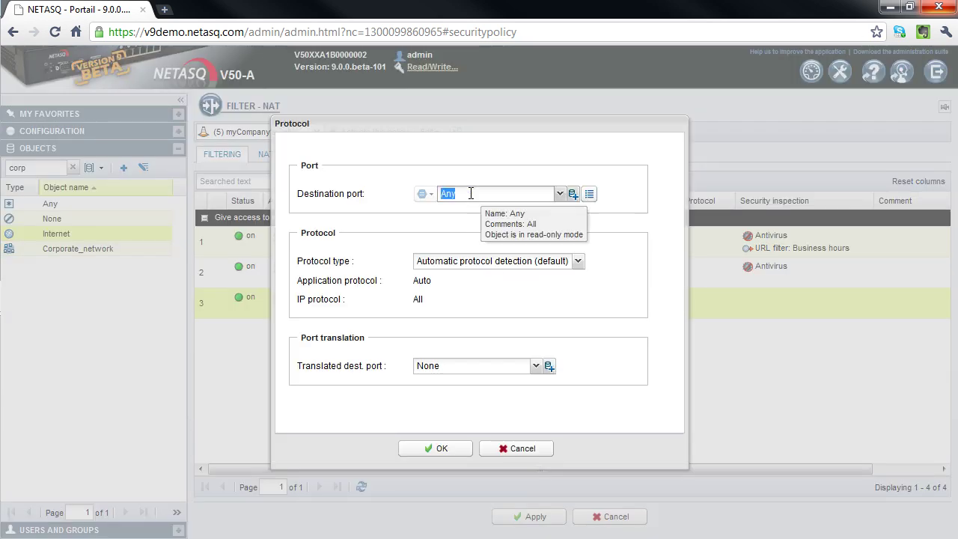
{"action": "type", "text": "smtp"}
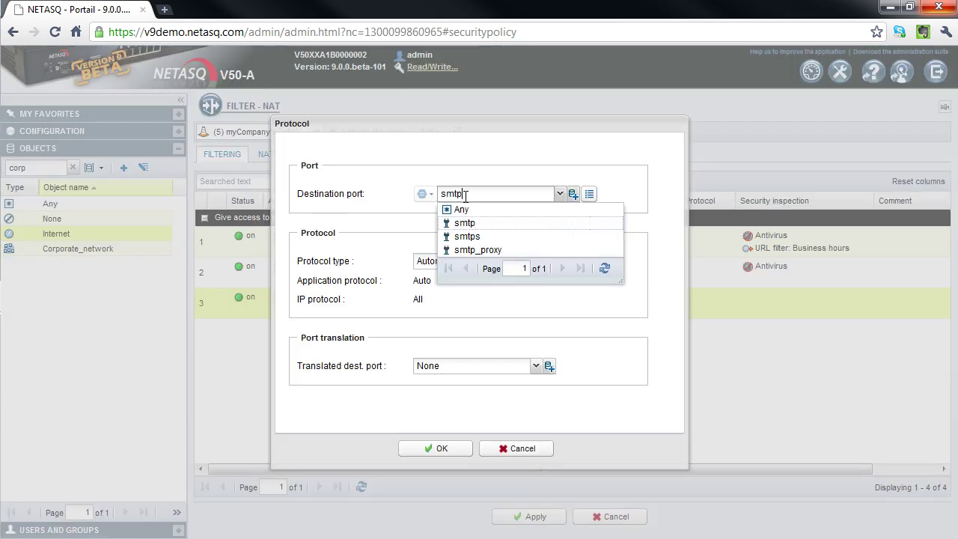
{"action": "left_click", "coordinate": [462, 222]}
{"action": "left_click", "coordinate": [471, 364]}
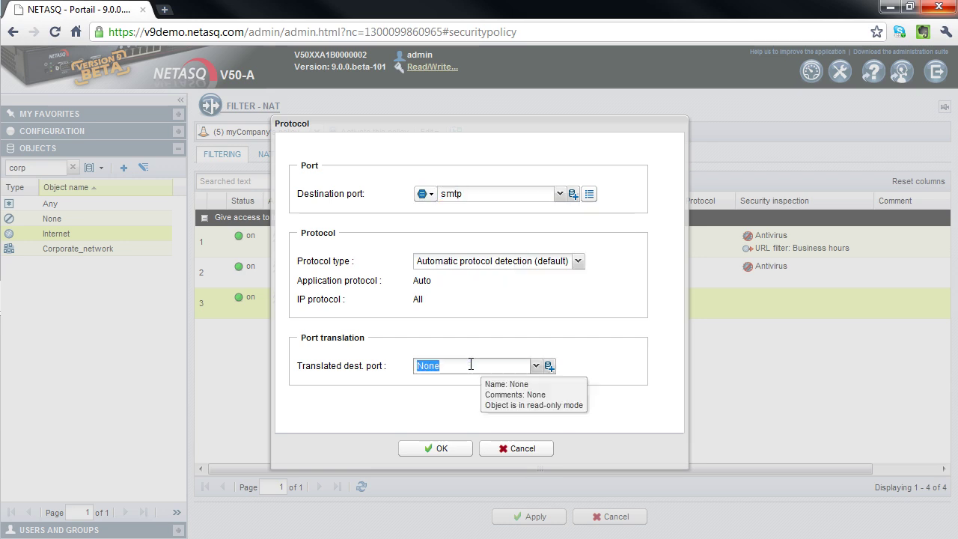
{"action": "type", "text": "smt"}
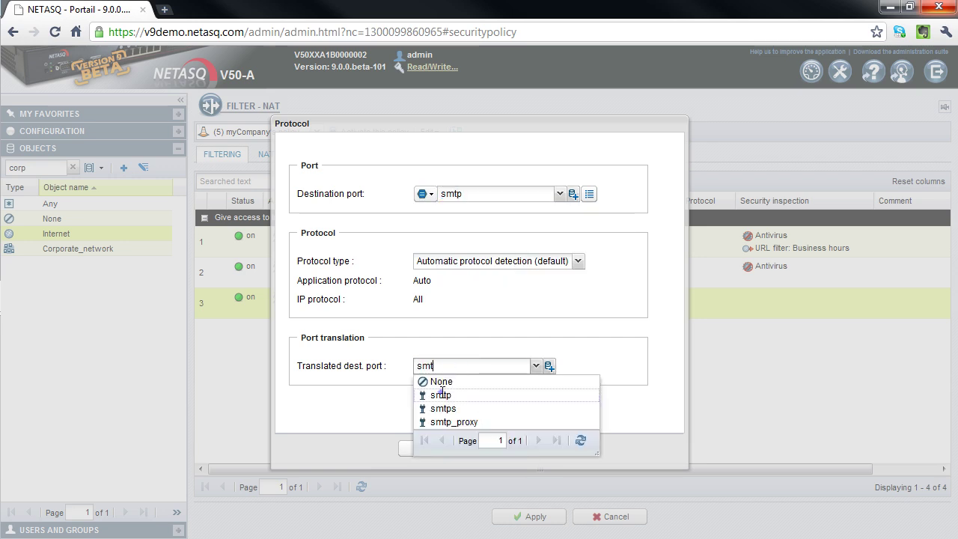
{"action": "left_click", "coordinate": [441, 394]}
{"action": "left_click", "coordinate": [434, 448]}
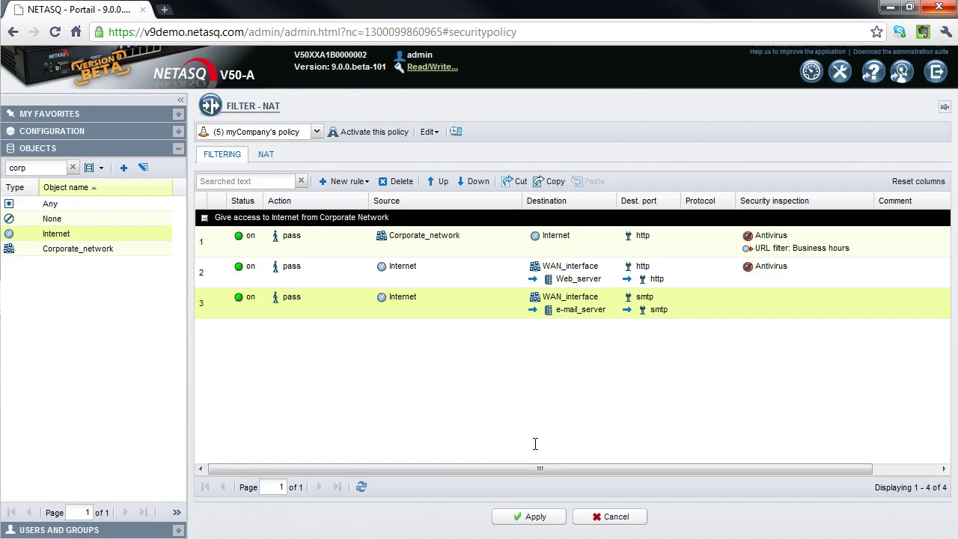
Turn on Antivirus and Antispam application inspection for rule 3.
{"action": "double_click", "coordinate": [786, 297]}
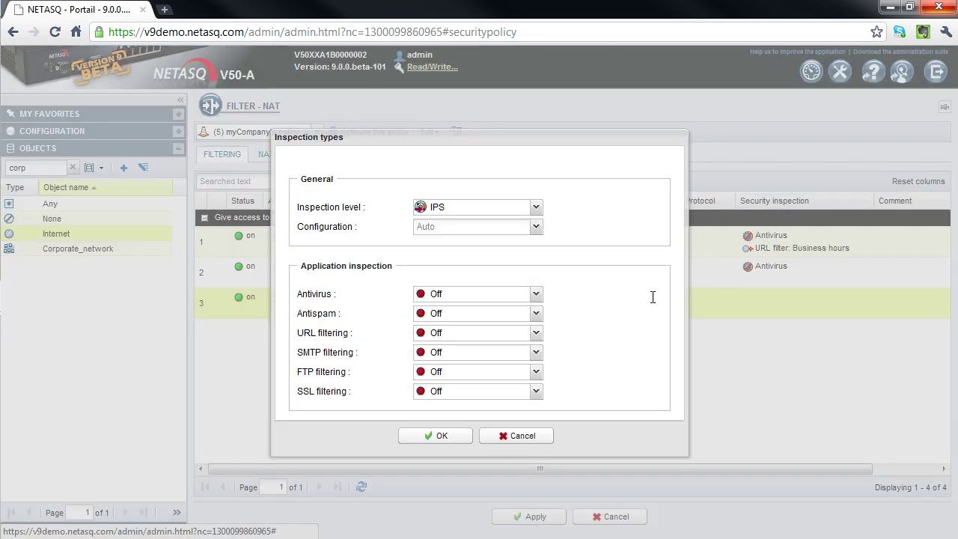
{"action": "left_click", "coordinate": [468, 294]}
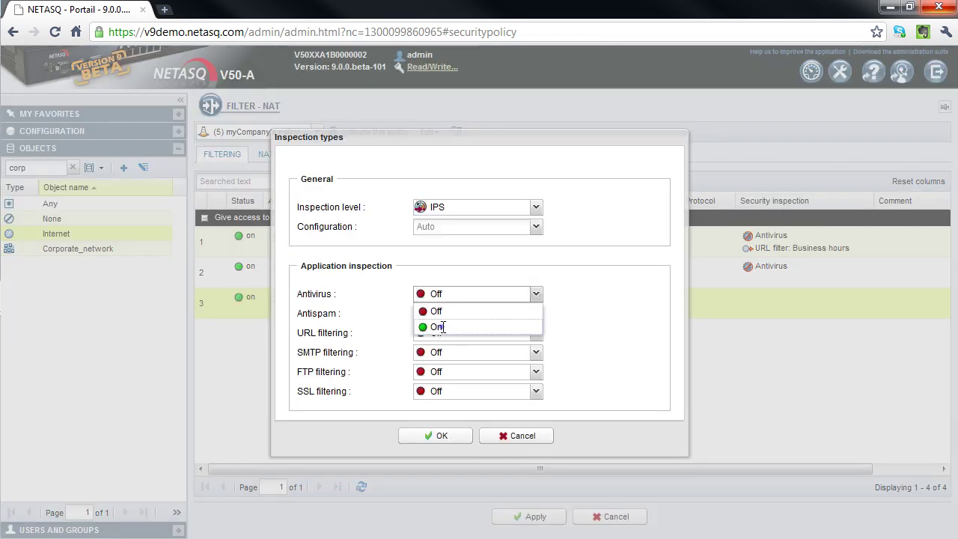
{"action": "left_click", "coordinate": [443, 327]}
{"action": "left_click", "coordinate": [442, 311]}
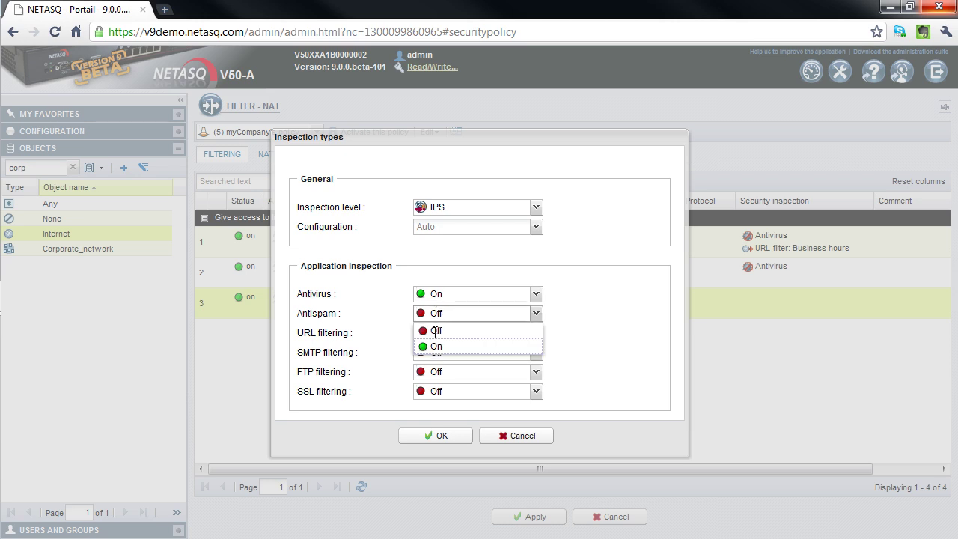
{"action": "left_click", "coordinate": [434, 346]}
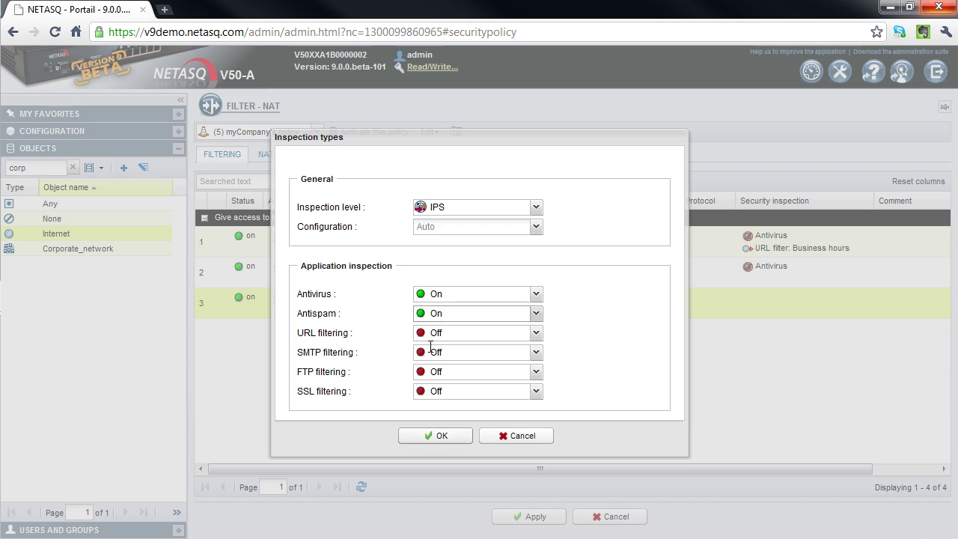
{"action": "left_click", "coordinate": [426, 437]}
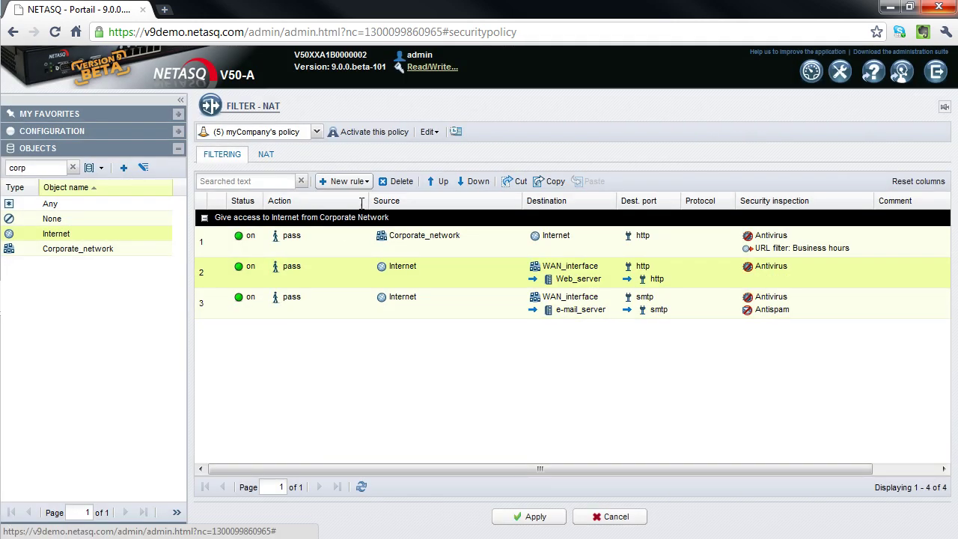
Add a separator above rule 2 and title it "Public access to servers".
{"action": "left_click", "coordinate": [364, 182]}
{"action": "left_click", "coordinate": [353, 220]}
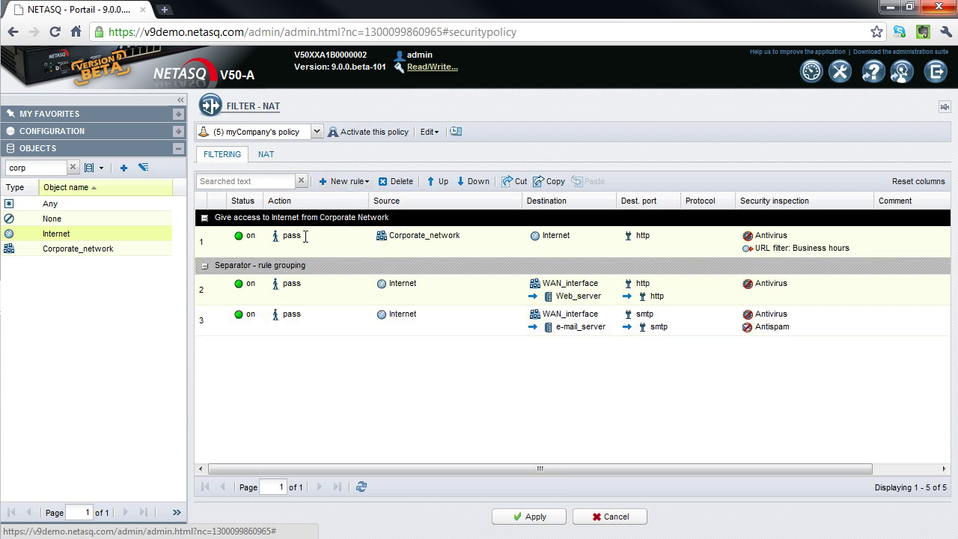
{"action": "double_click", "coordinate": [285, 263]}
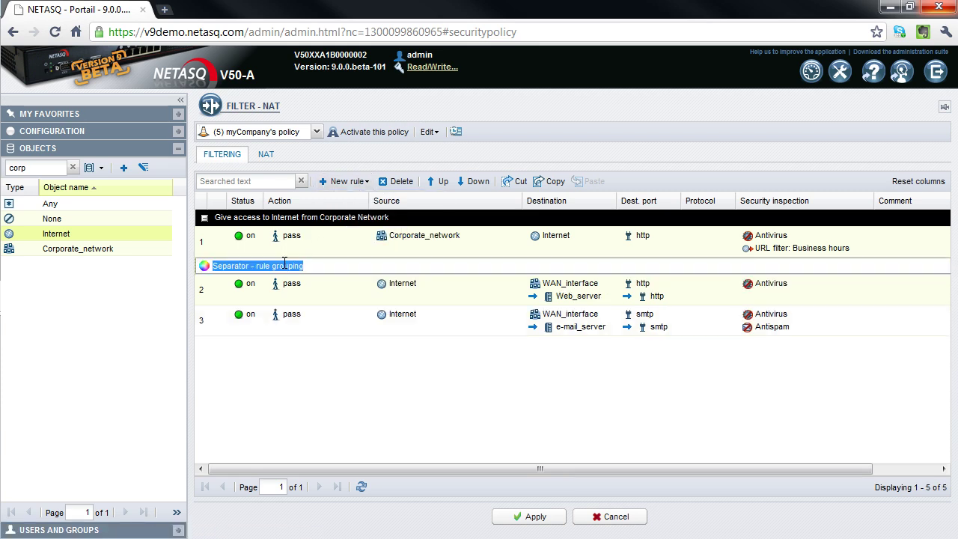
{"action": "type", "text": "Public access"}
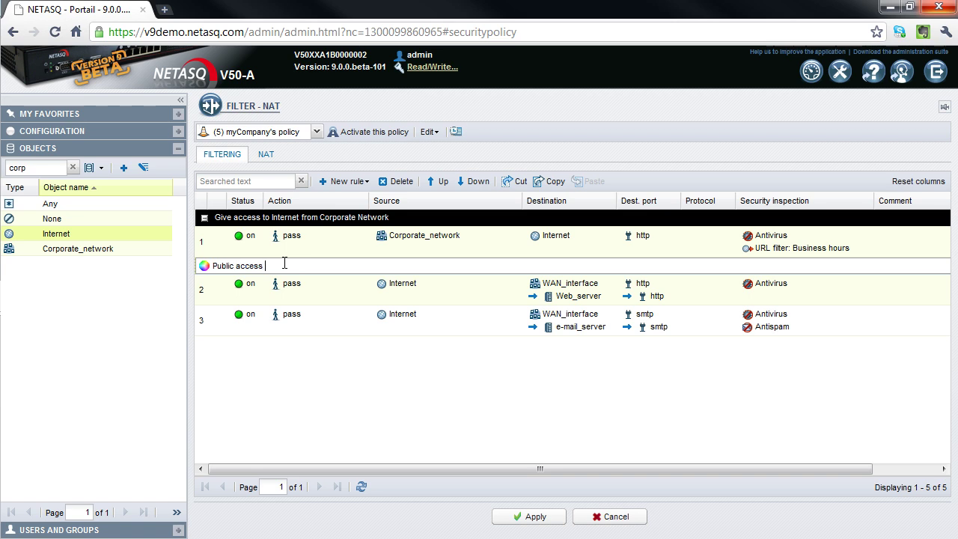
{"action": "type", "text": " to server"}
{"action": "type", "text": "s"}
{"action": "key", "text": "Return"}
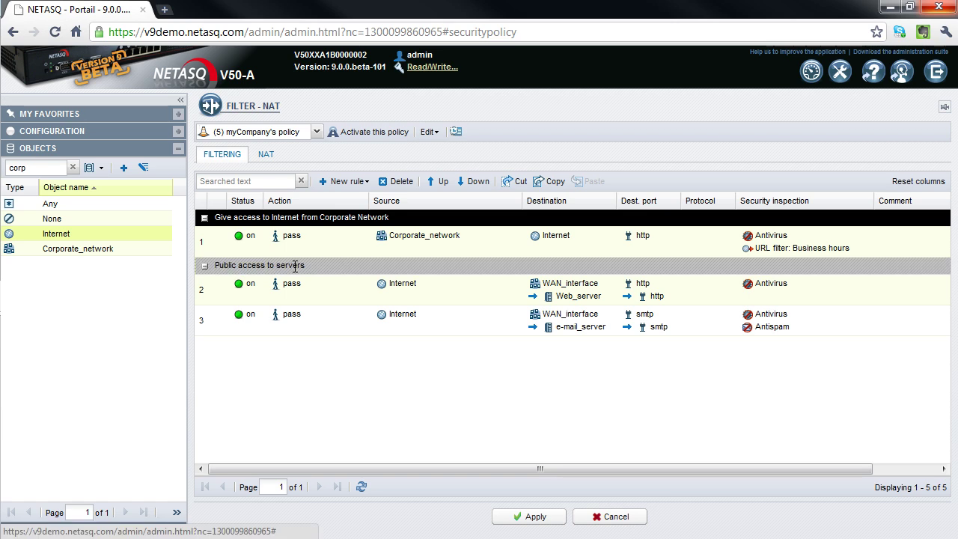
Colour the "Public access to servers" separator green.
{"action": "double_click", "coordinate": [232, 264]}
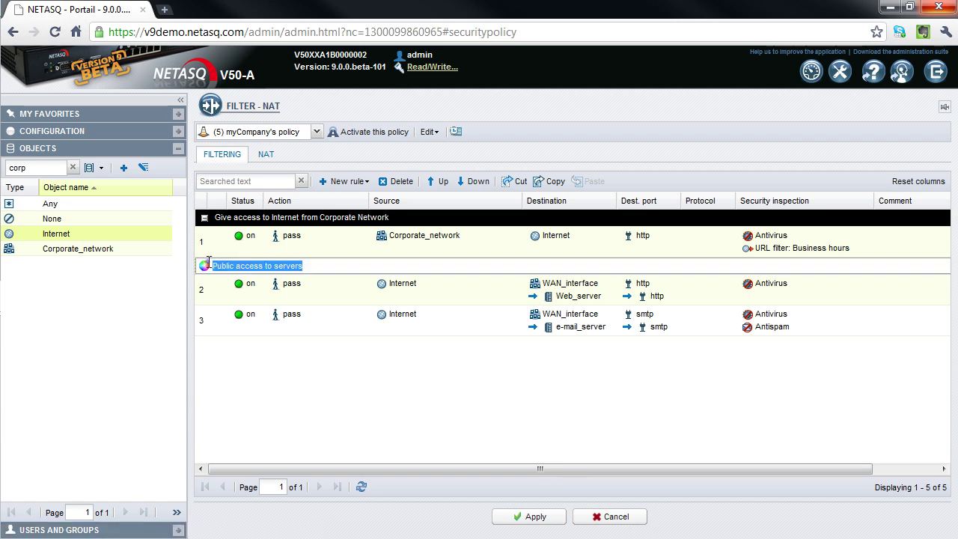
{"action": "left_click", "coordinate": [206, 264]}
{"action": "left_click", "coordinate": [235, 325]}
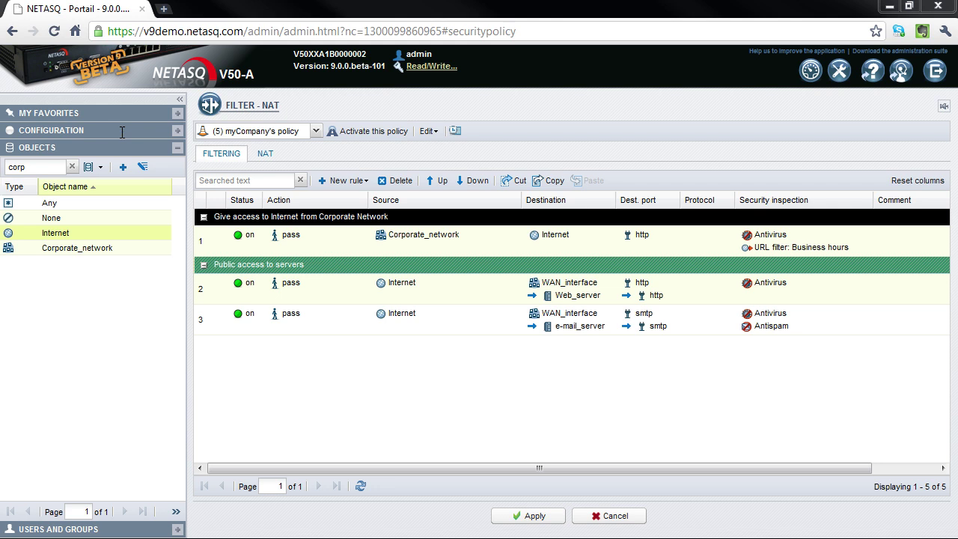
Open the IPSec VPN configuration with its site-to-site encryption policy.
{"action": "left_click", "coordinate": [122, 132]}
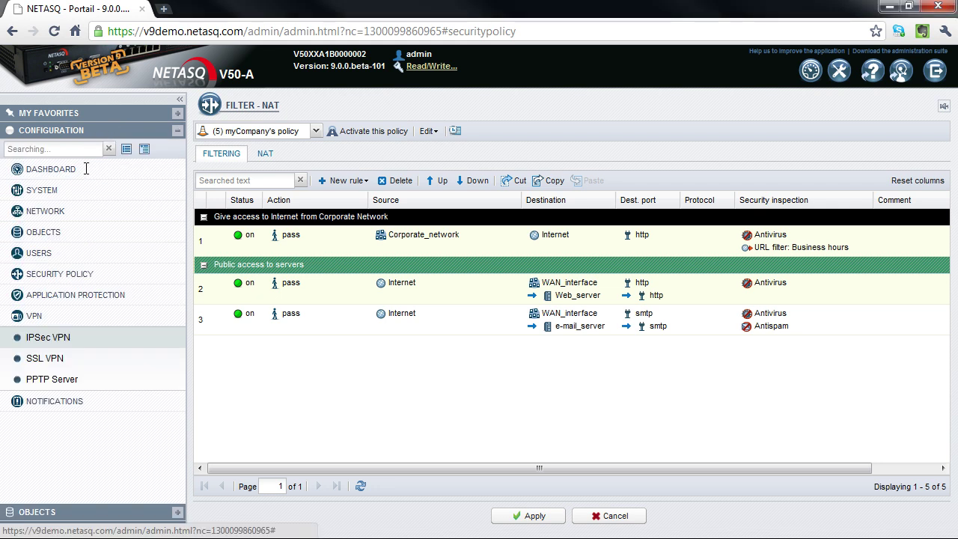
{"action": "left_click", "coordinate": [68, 340]}
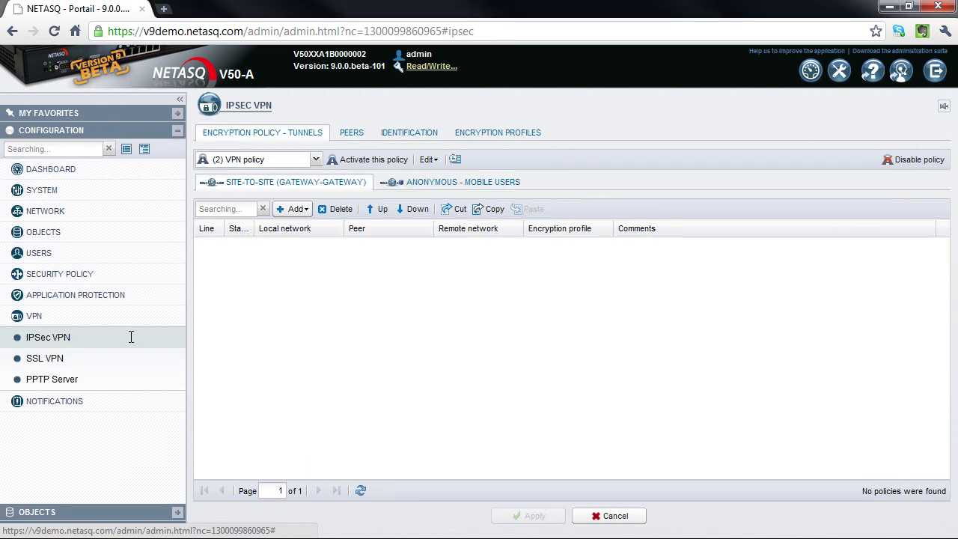
Start a new site-to-site tunnel in the VPN policy and set its local network to Corporate_network.
{"action": "left_click", "coordinate": [311, 208]}
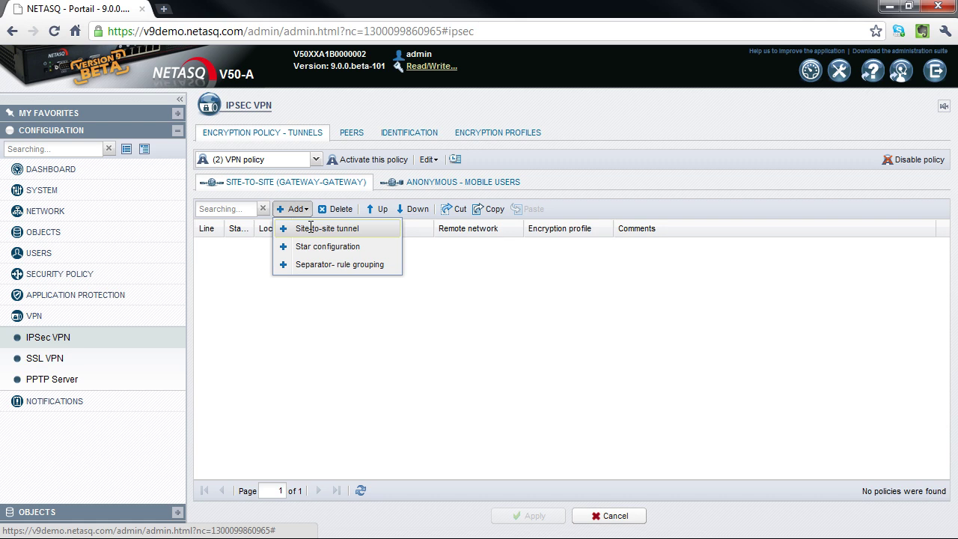
{"action": "left_click", "coordinate": [311, 228]}
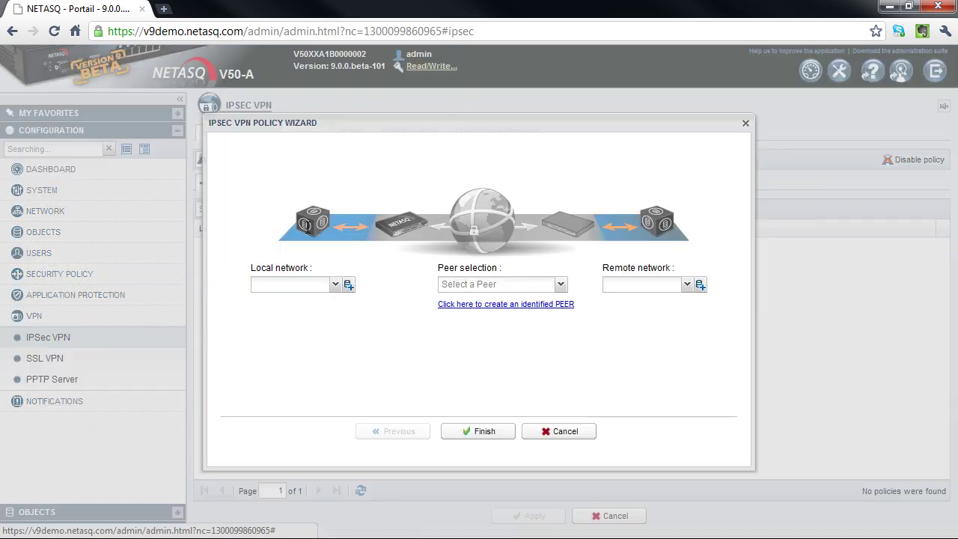
{"action": "left_click", "coordinate": [302, 280]}
{"action": "type", "text": "cor"}
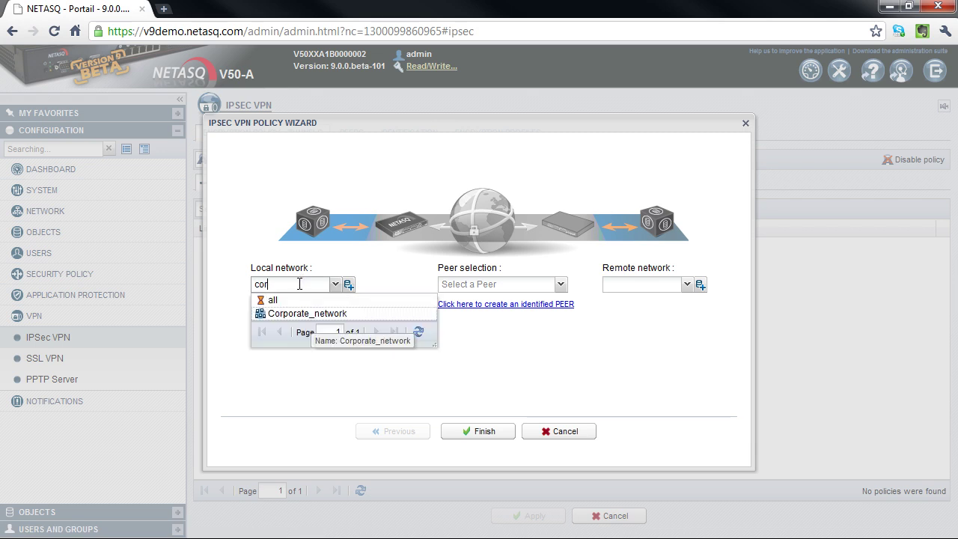
{"action": "left_click", "coordinate": [300, 313]}
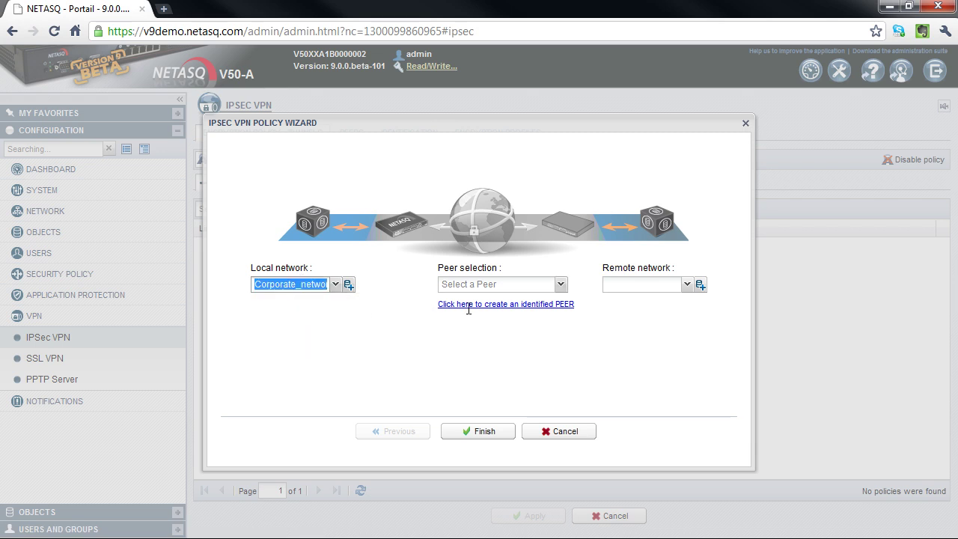
Choose Factory as the tunnel's peer and Factory_network as its remote network, and finish the policy wizard.
{"action": "left_click", "coordinate": [560, 284]}
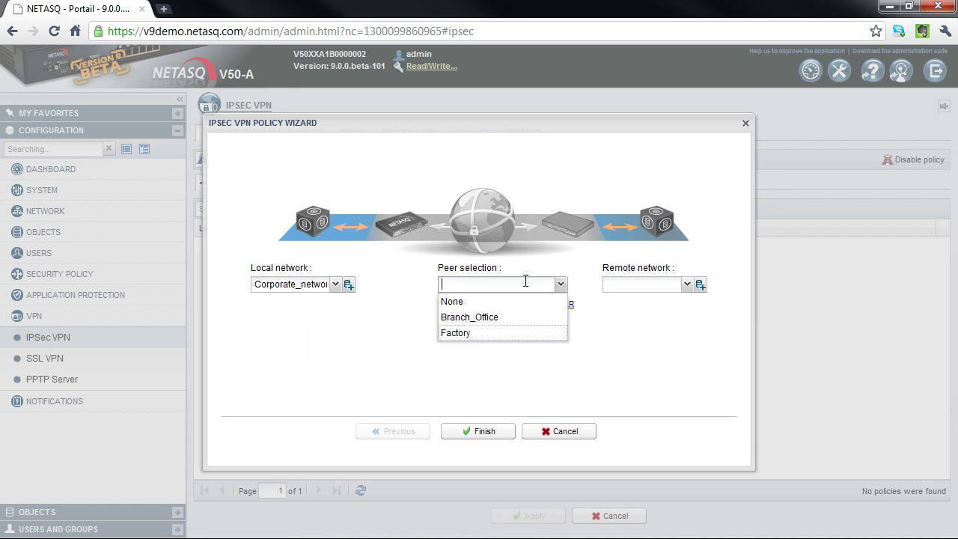
{"action": "left_click", "coordinate": [475, 331]}
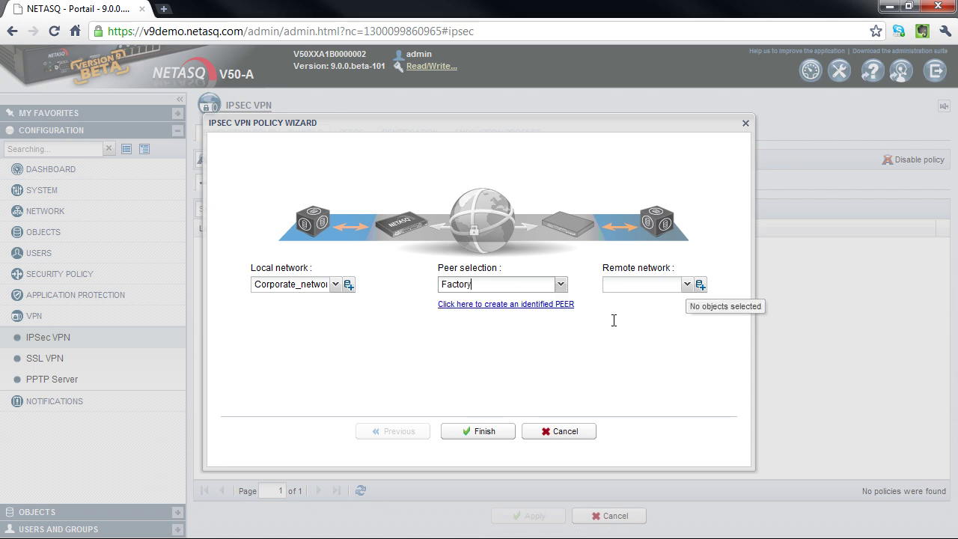
{"action": "left_click", "coordinate": [672, 285]}
{"action": "type", "text": "fac"}
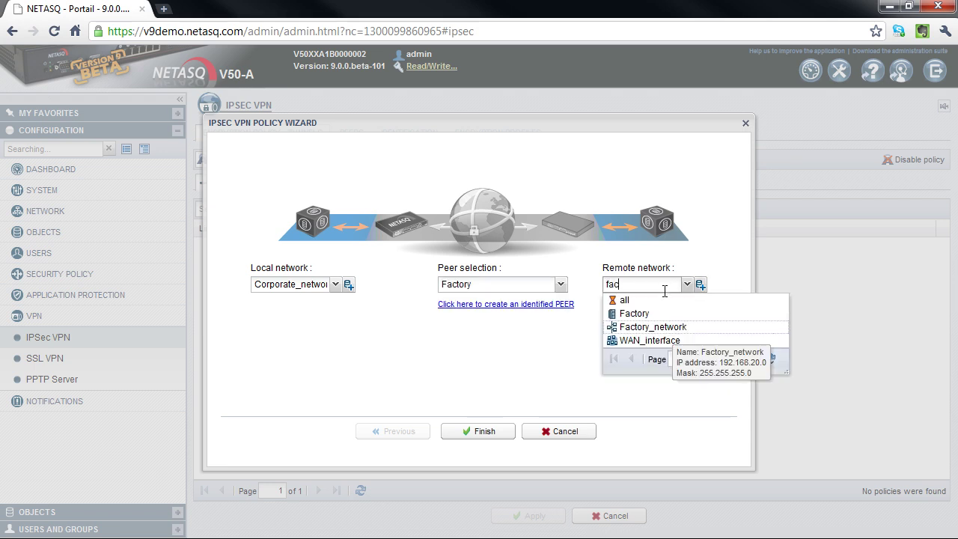
{"action": "left_click", "coordinate": [660, 329]}
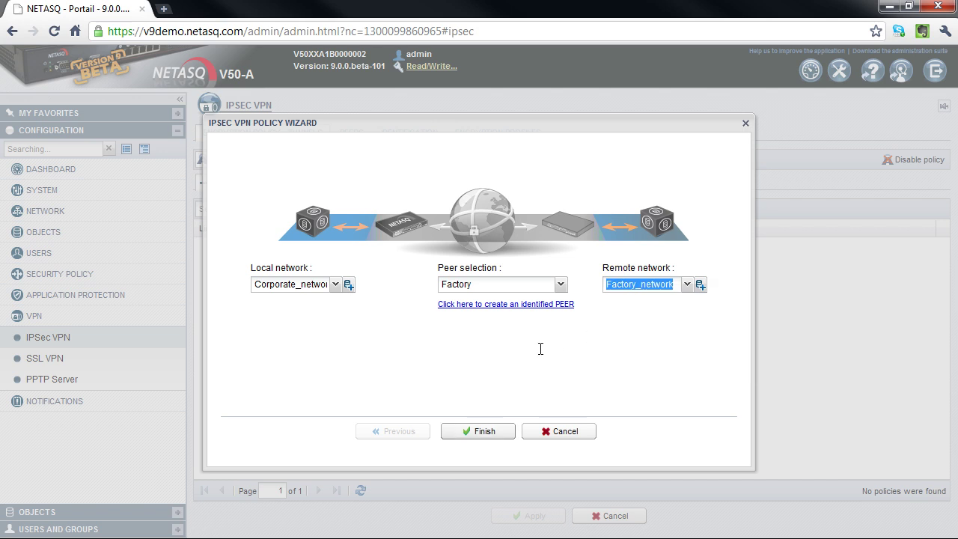
{"action": "left_click", "coordinate": [478, 431]}
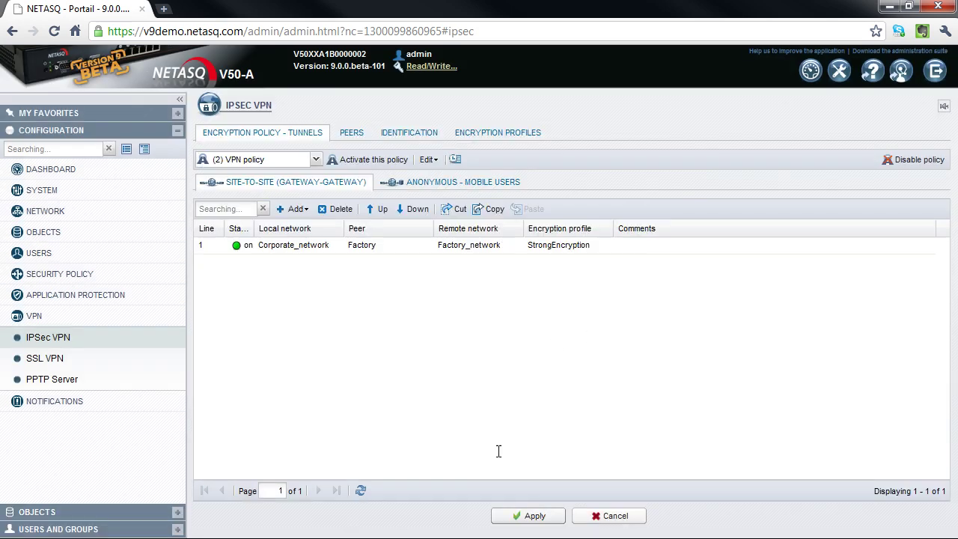